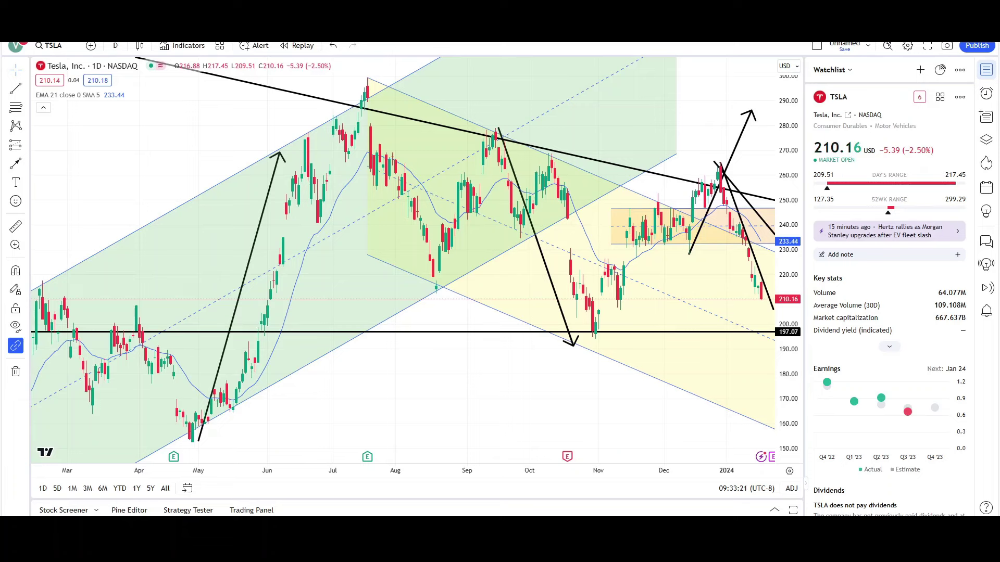
# Step: Pan to reveal future dates and end the down arrow from the January 2024 peak near 205
pyautogui.moveTo(692, 302); pyautogui.dragTo(521, 307)
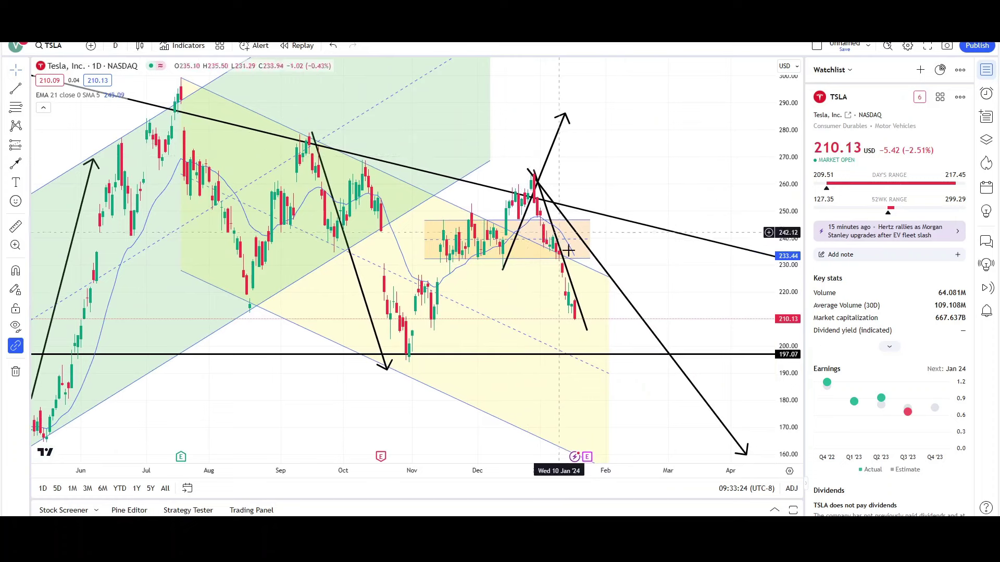
pyautogui.click(587, 331)
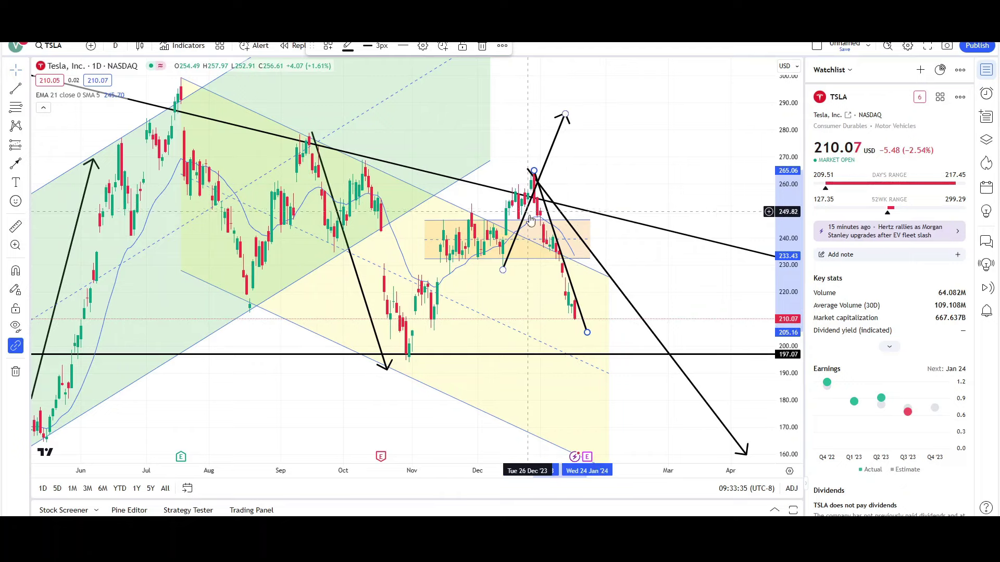
pyautogui.scroll(3, 569, 312)
pyautogui.moveTo(524, 395)
pyautogui.mouseDown()
pyautogui.moveTo(554, 361)
pyautogui.moveTo(524, 402)
pyautogui.mouseUp()
pyautogui.scroll(-3, 557, 283)
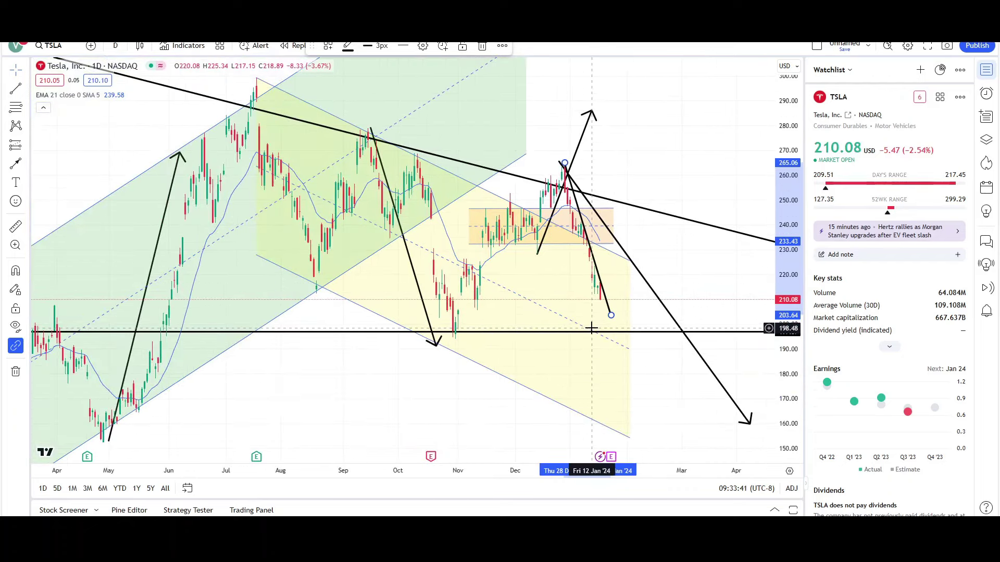
pyautogui.scroll(2, 587, 308)
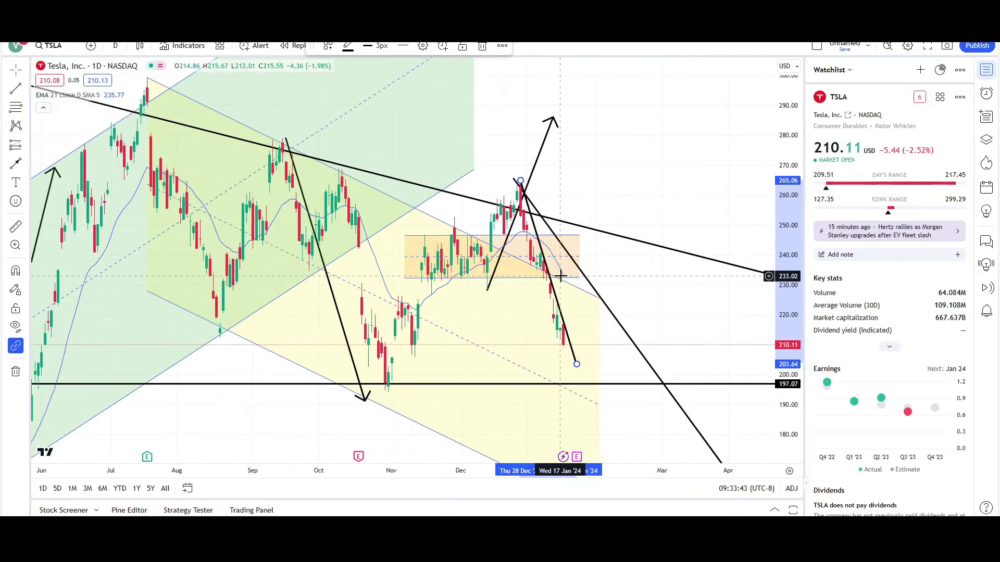
pyautogui.scroll(-3, 560, 277)
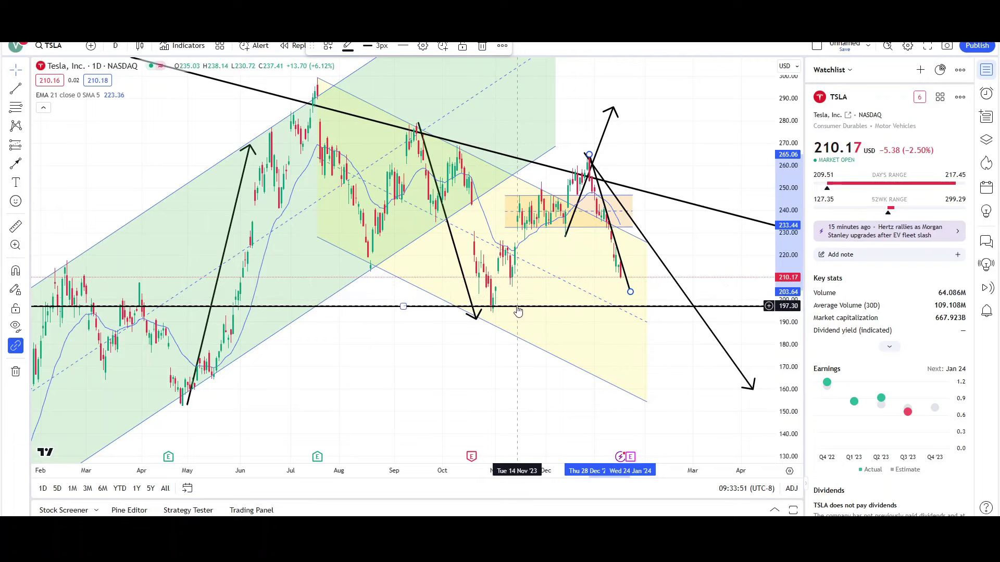
pyautogui.scroll(-2, 518, 311)
pyautogui.scroll(3, 518, 307)
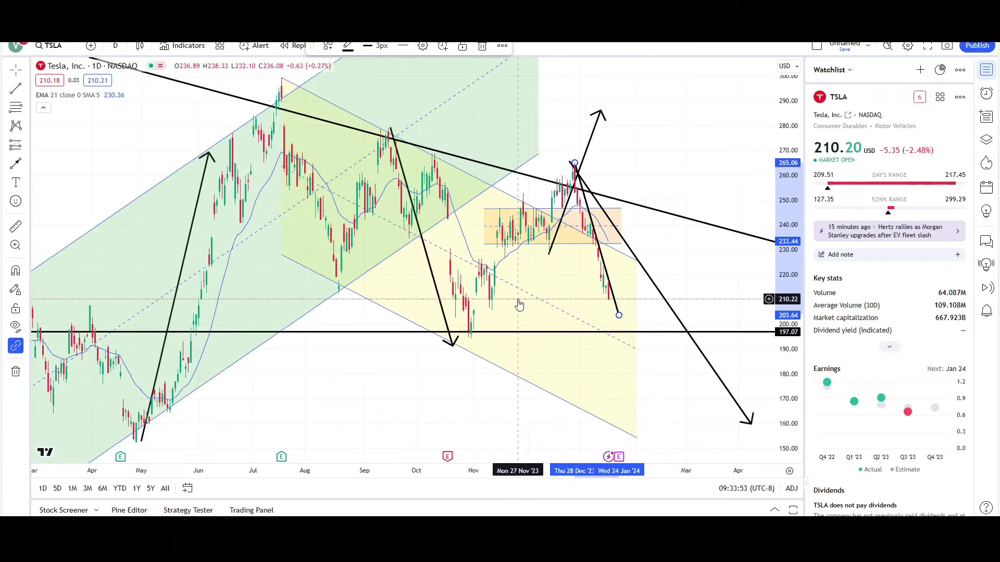
pyautogui.scroll(-3, 597, 283)
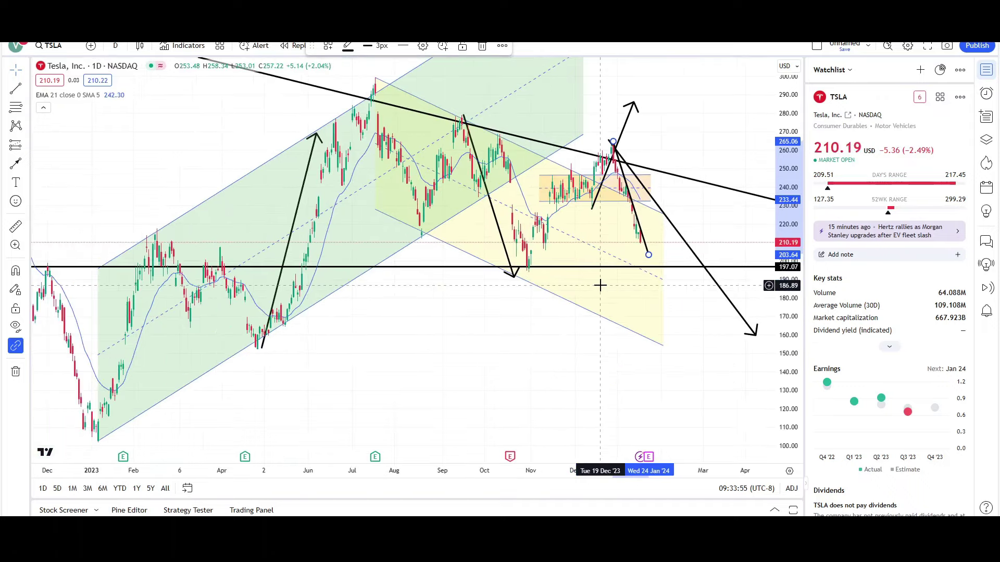
pyautogui.moveTo(705, 351); pyautogui.dragTo(637, 357)
pyautogui.scroll(5, 569, 350)
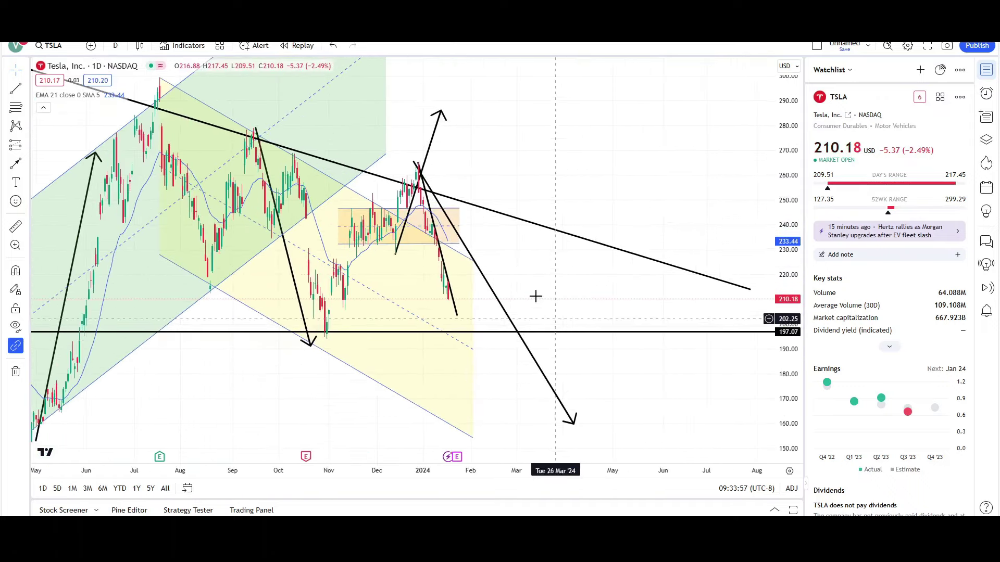
pyautogui.scroll(-2, 658, 200)
pyautogui.scroll(3, 658, 201)
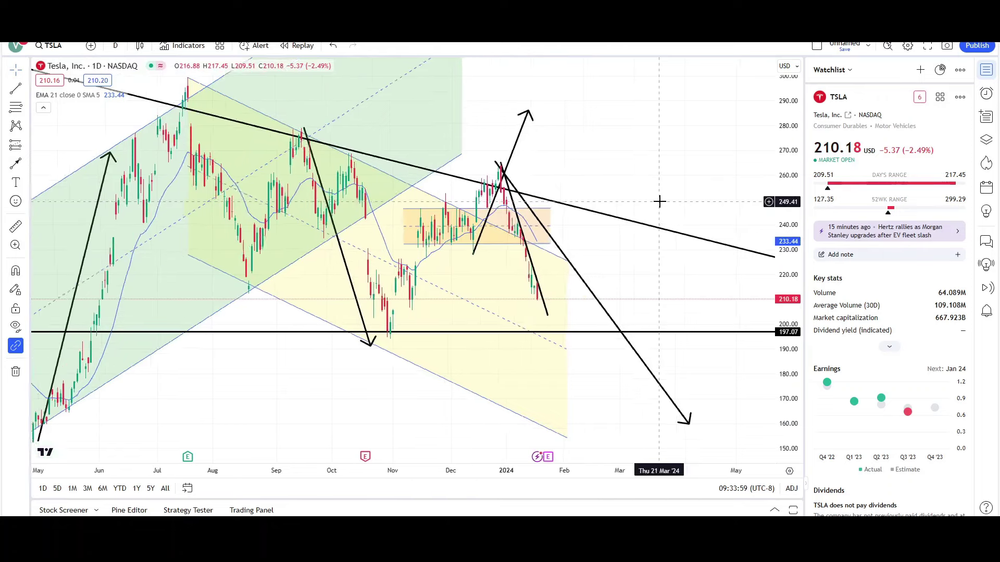
# Step: Move the upward projection arrow slightly down and right, keeping its length and angle
pyautogui.moveTo(481, 186)
pyautogui.mouseDown()
pyautogui.moveTo(403, 260)
pyautogui.moveTo(383, 295)
pyautogui.moveTo(487, 204)
pyautogui.moveTo(482, 188)
pyautogui.mouseUp()
pyautogui.click(531, 178)
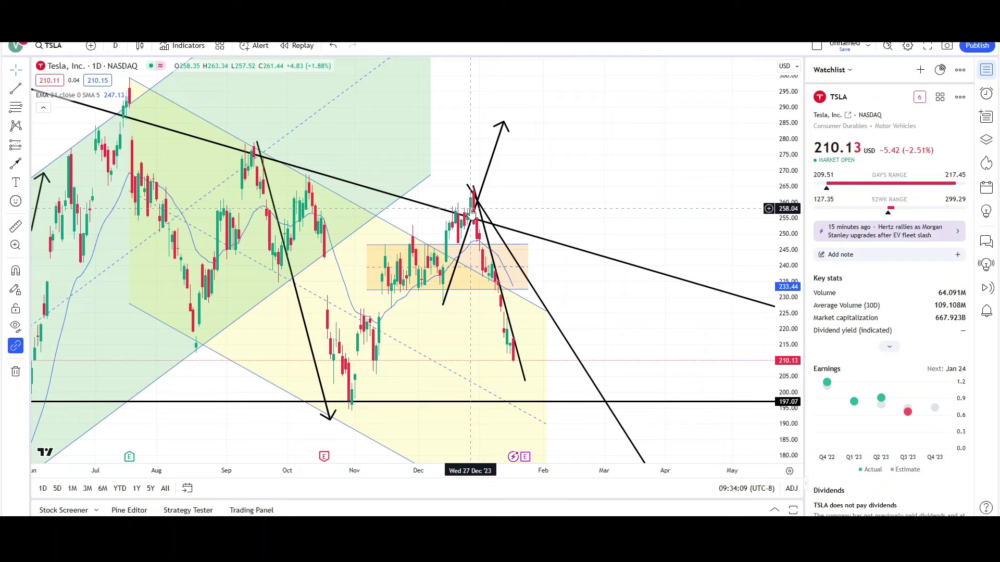
pyautogui.scroll(-6, 471, 212)
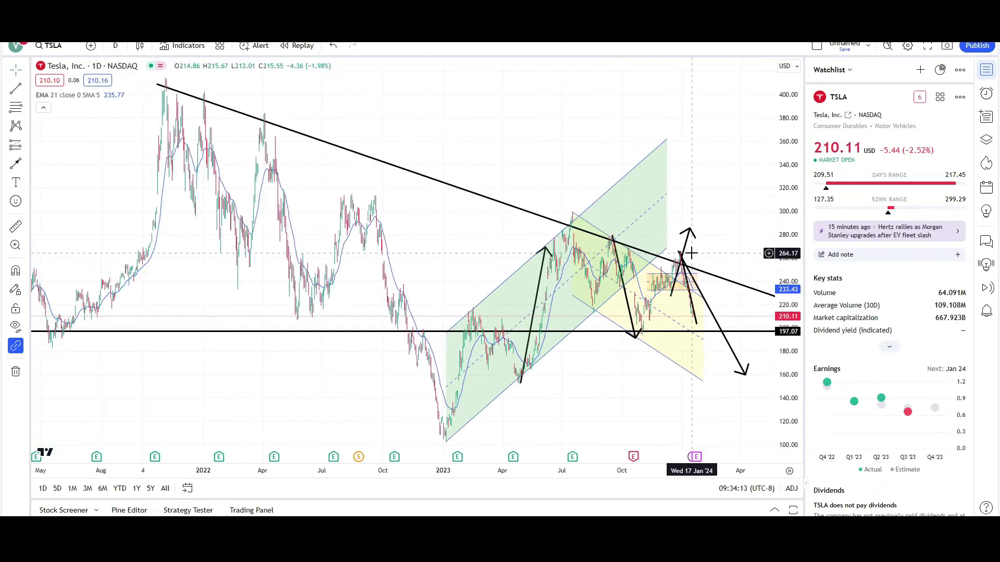
pyautogui.scroll(5, 682, 261)
pyautogui.scroll(5, 682, 260)
pyautogui.click(589, 261)
# Step: Reshape the yellow channel's right end and lower edge, and return the long down arrow to the January peak
pyautogui.moveTo(589, 261); pyautogui.dragTo(584, 257)
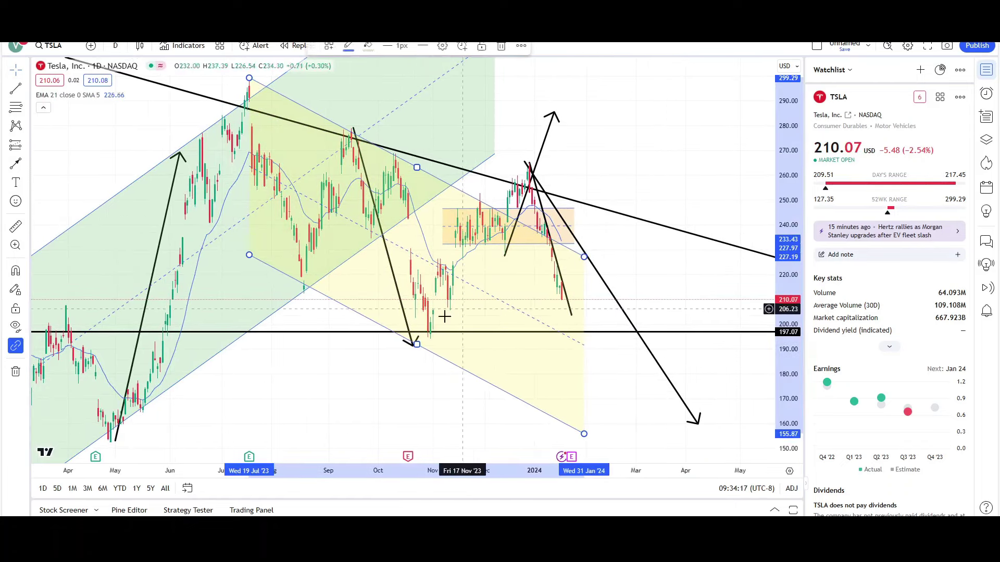
pyautogui.moveTo(417, 342); pyautogui.dragTo(421, 347)
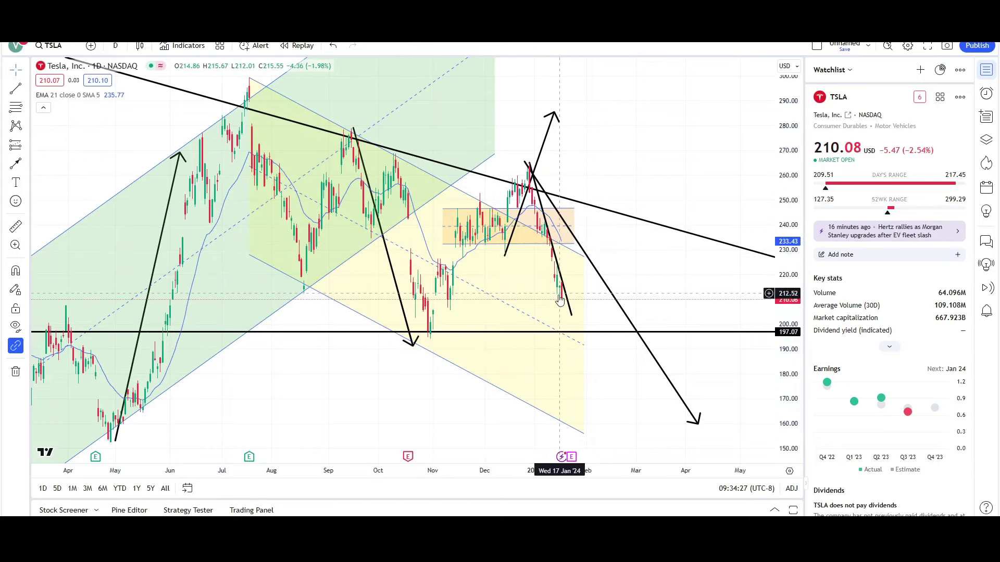
pyautogui.moveTo(608, 290); pyautogui.dragTo(331, 203)
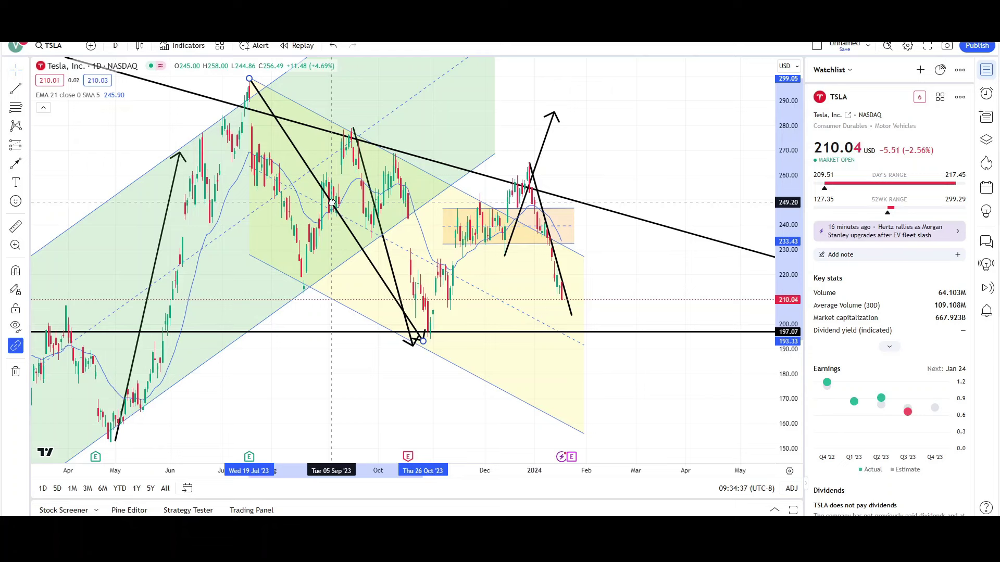
pyautogui.moveTo(332, 203); pyautogui.dragTo(644, 294)
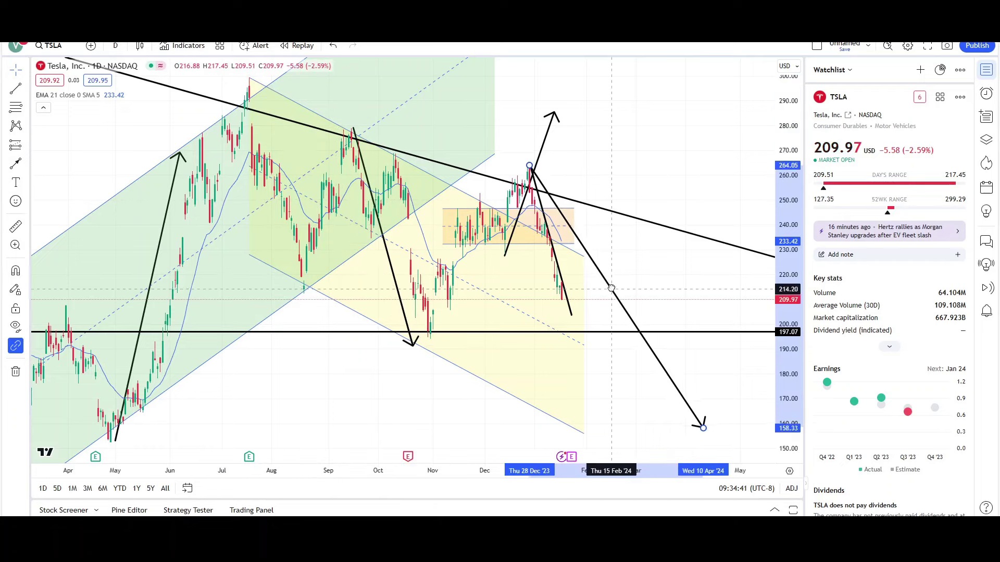
# Step: Compress the price scale to show roughly 90–320
pyautogui.moveTo(787, 232); pyautogui.dragTo(575, 401)
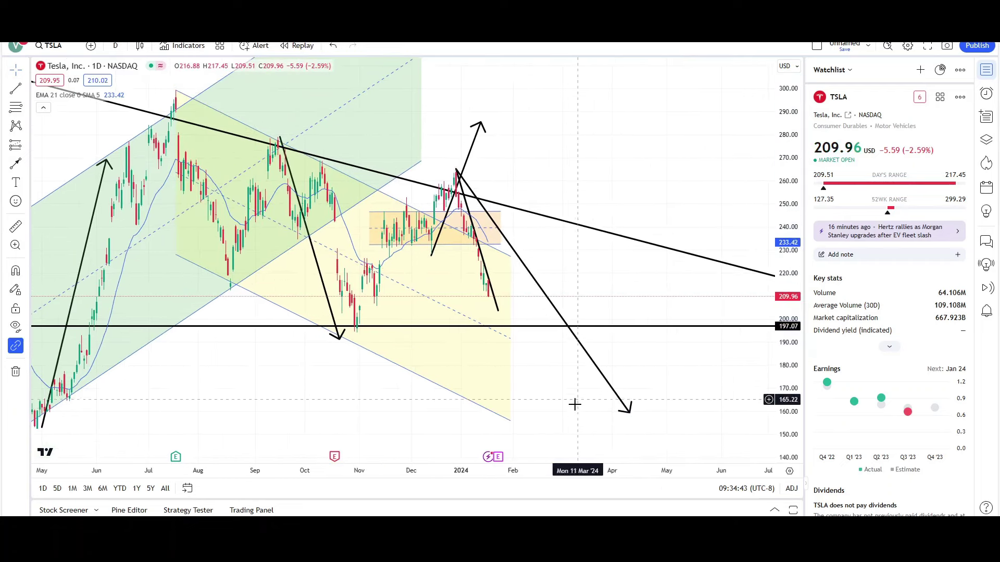
pyautogui.scroll(-5, 574, 412)
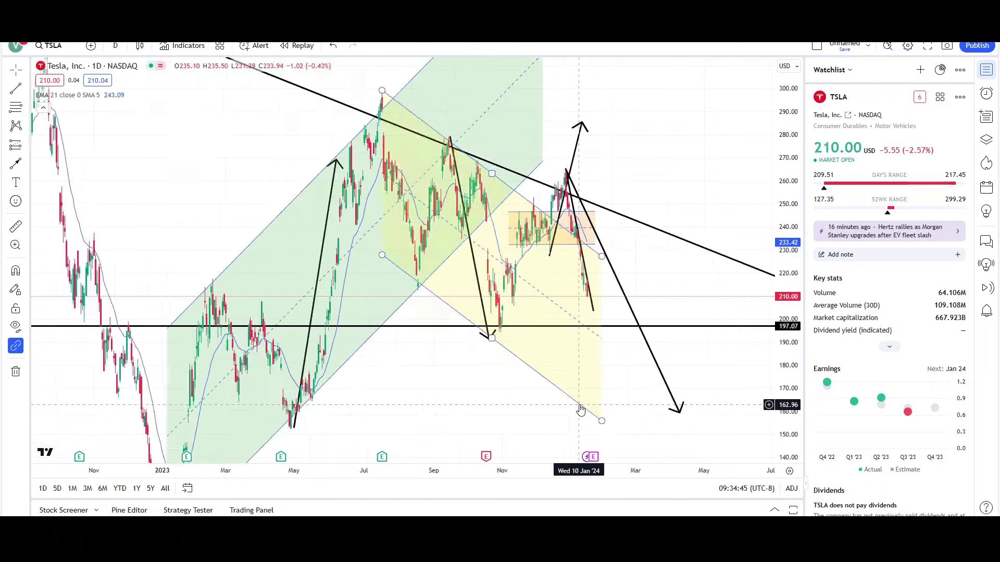
pyautogui.moveTo(789, 172); pyautogui.dragTo(659, 357)
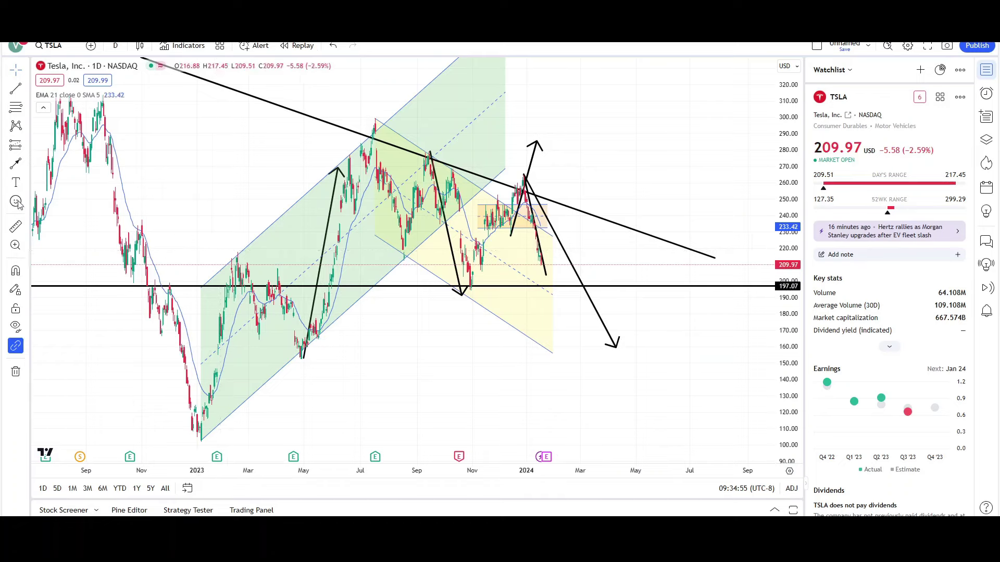
pyautogui.click(25, 165)
pyautogui.click(60, 156)
pyautogui.moveTo(359, 138)
pyautogui.mouseDown()
pyautogui.moveTo(330, 346)
pyautogui.moveTo(337, 151)
pyautogui.mouseUp()
pyautogui.hotkey('ctrl', 'z')
pyautogui.moveTo(321, 358)
pyautogui.mouseDown()
pyautogui.moveTo(388, 146)
pyautogui.moveTo(423, 237)
pyautogui.moveTo(674, 330)
pyautogui.mouseUp()
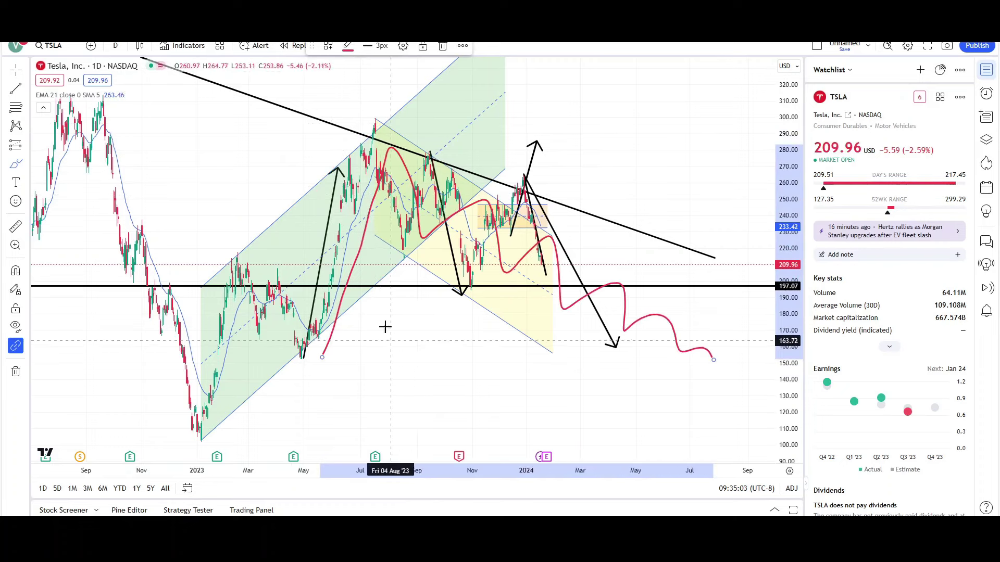
pyautogui.click(442, 46)
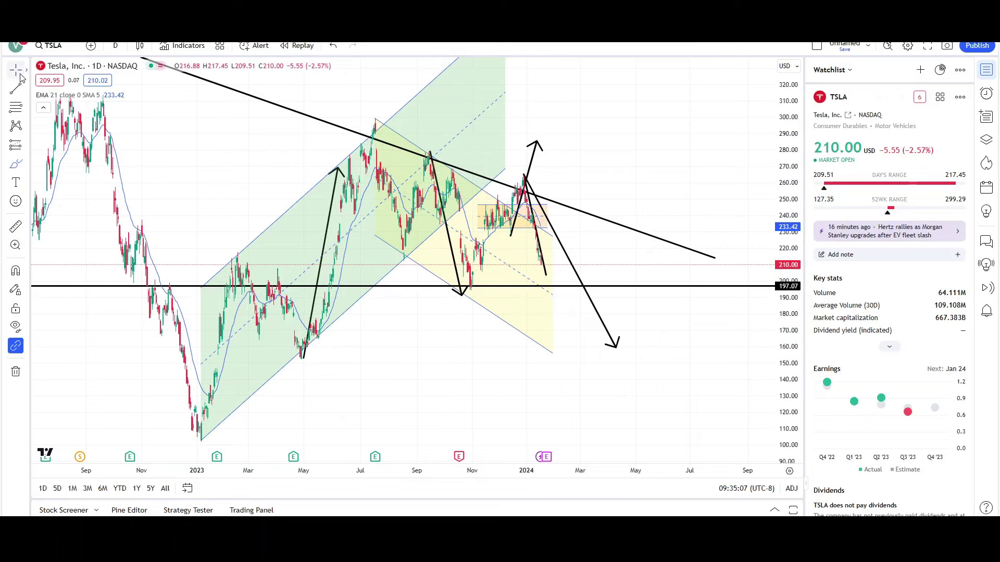
pyautogui.scroll(3, 465, 385)
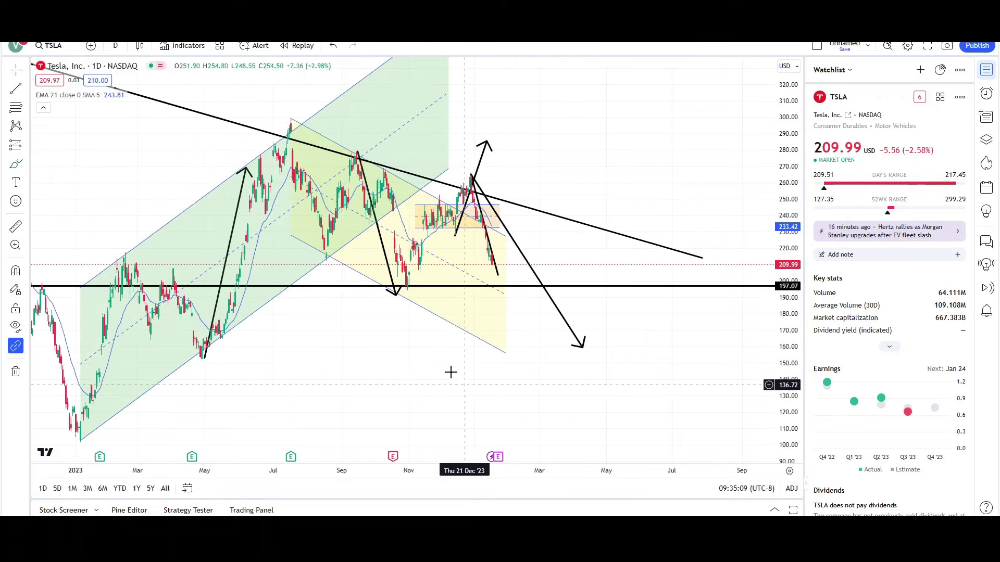
pyautogui.click(15, 165)
pyautogui.moveTo(454, 141); pyautogui.dragTo(584, 137)
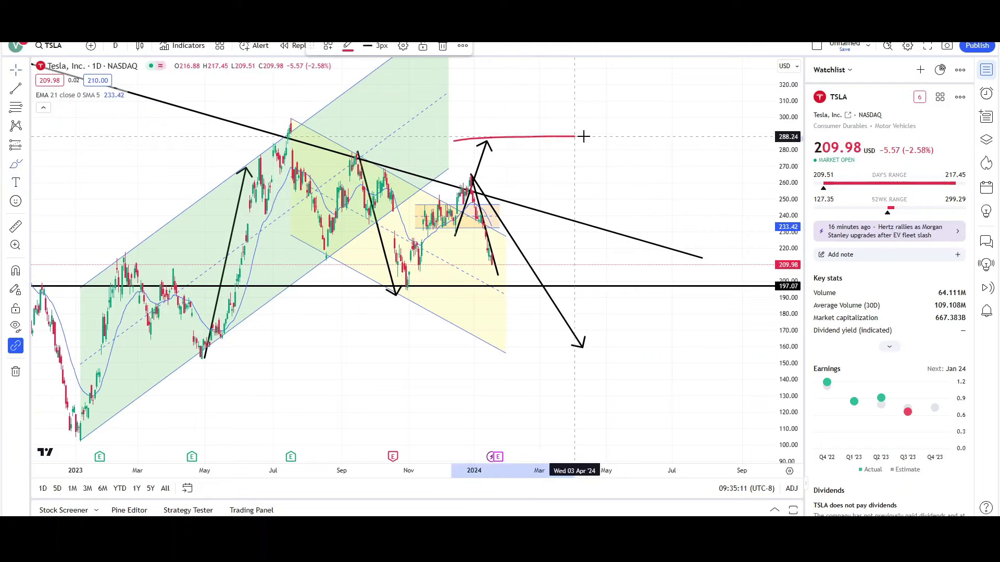
pyautogui.click(443, 47)
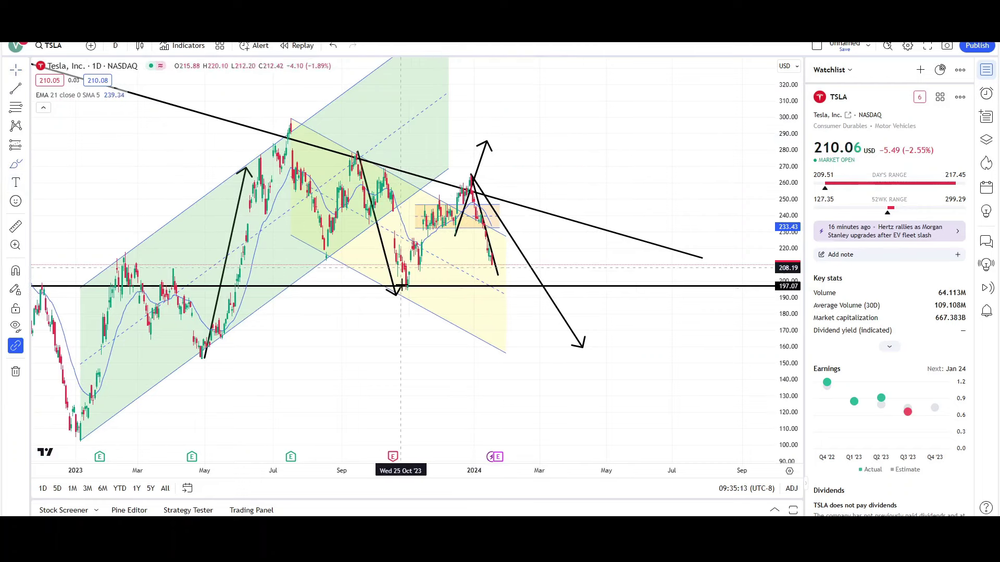
pyautogui.scroll(-1, 447, 311)
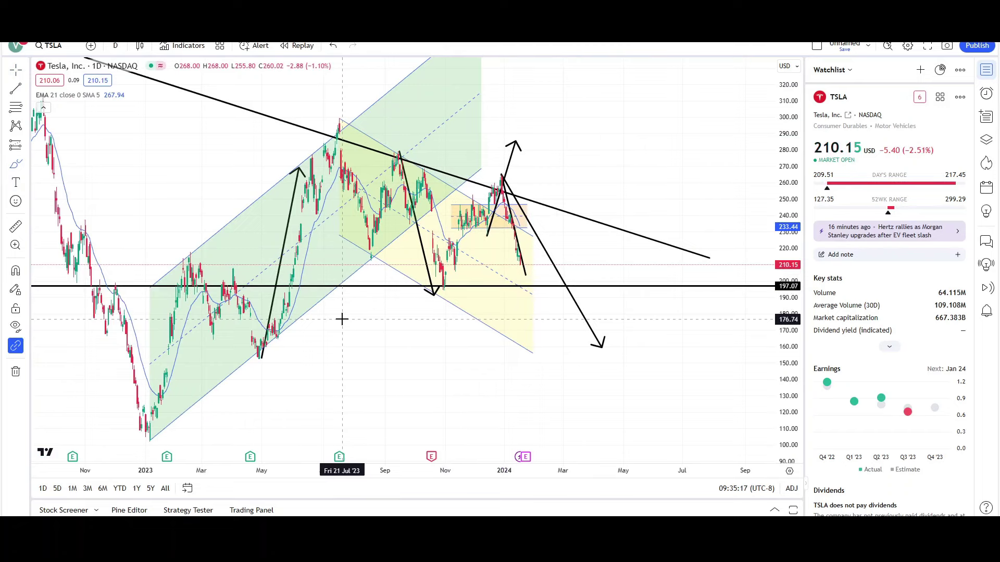
pyautogui.scroll(1, 342, 319)
# Step: Draw a long rising arrow from the March 2023 low, then remove it
pyautogui.click(29, 165)
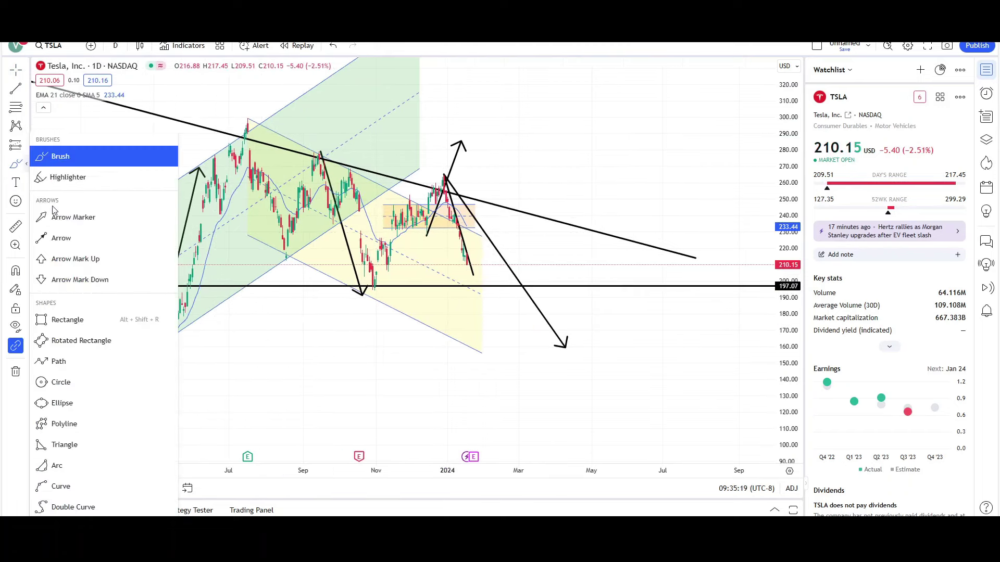
pyautogui.click(63, 237)
pyautogui.moveTo(109, 408); pyautogui.dragTo(675, 266)
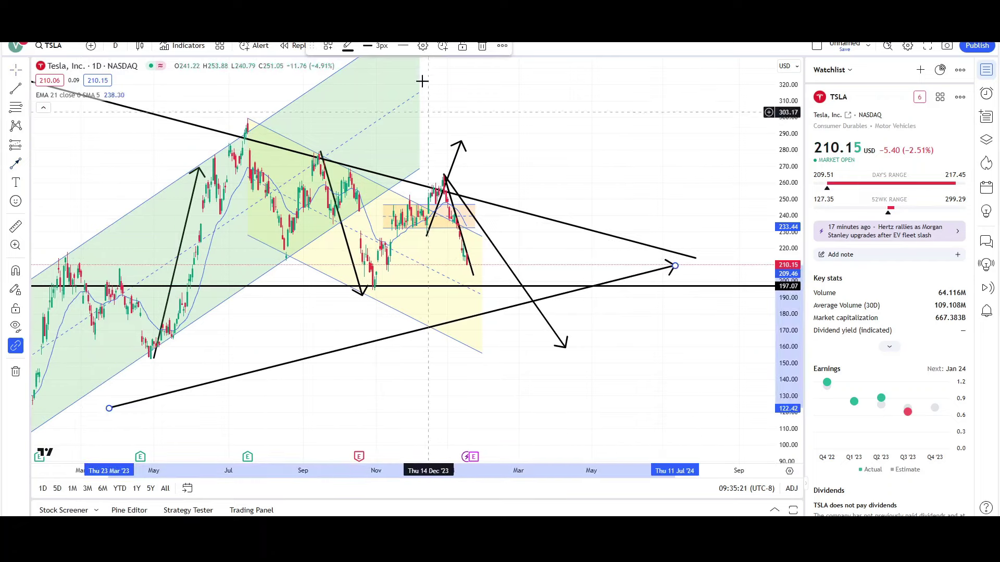
pyautogui.press('Delete')
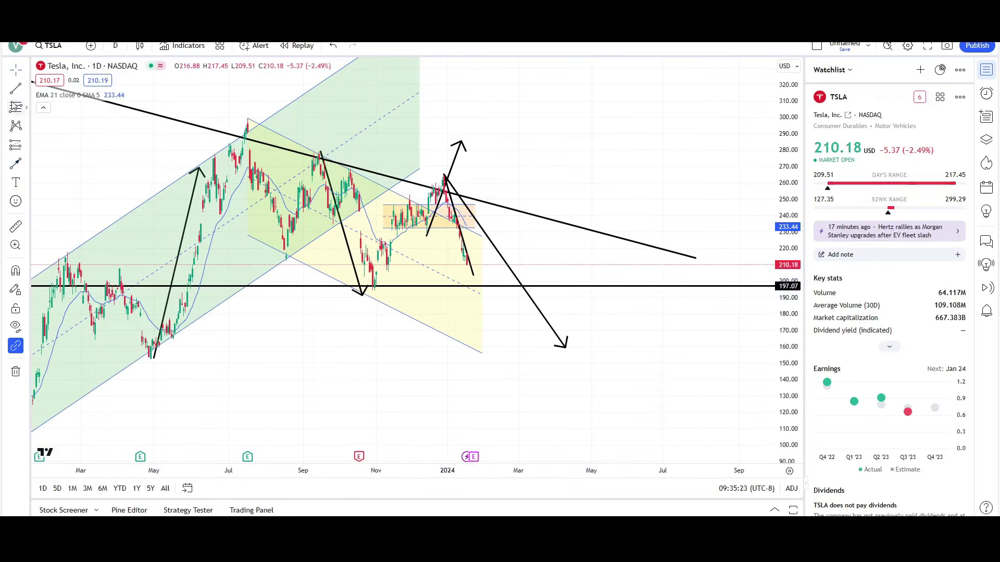
# Step: Bring 2022–2023 history into view and move the spring 2023 up arrow onto the May low near 153
pyautogui.scroll(-2, 474, 335)
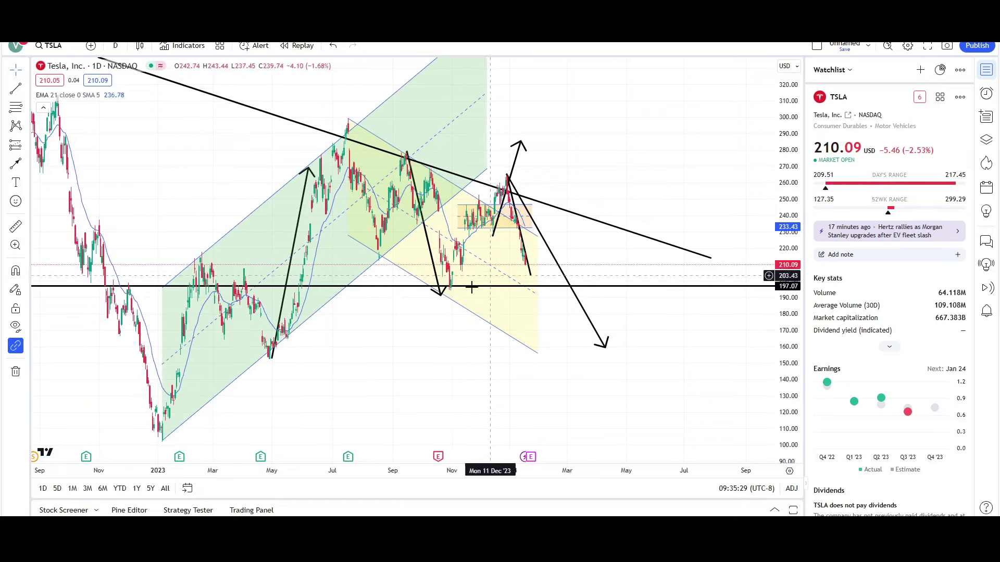
pyautogui.scroll(2, 428, 356)
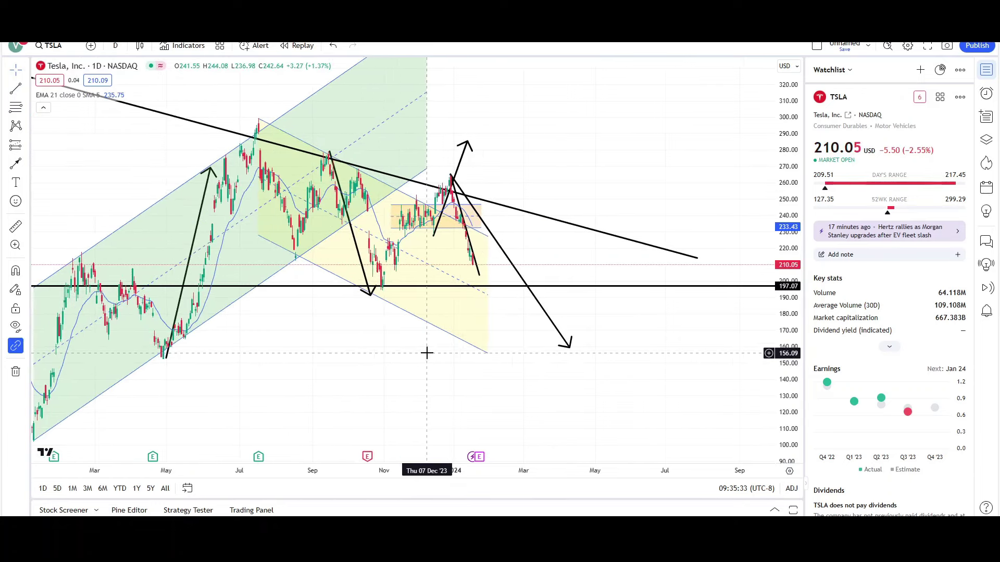
pyautogui.scroll(-3, 427, 353)
pyautogui.moveTo(335, 361); pyautogui.dragTo(704, 392)
pyautogui.scroll(3, 713, 388)
pyautogui.moveTo(422, 233)
pyautogui.mouseDown()
pyautogui.moveTo(248, 314)
pyautogui.moveTo(416, 230)
pyautogui.mouseUp()
# Step: Pan to expose future space and reposition the long down arrow to reach about 160 in early April
pyautogui.moveTo(428, 375); pyautogui.dragTo(405, 373)
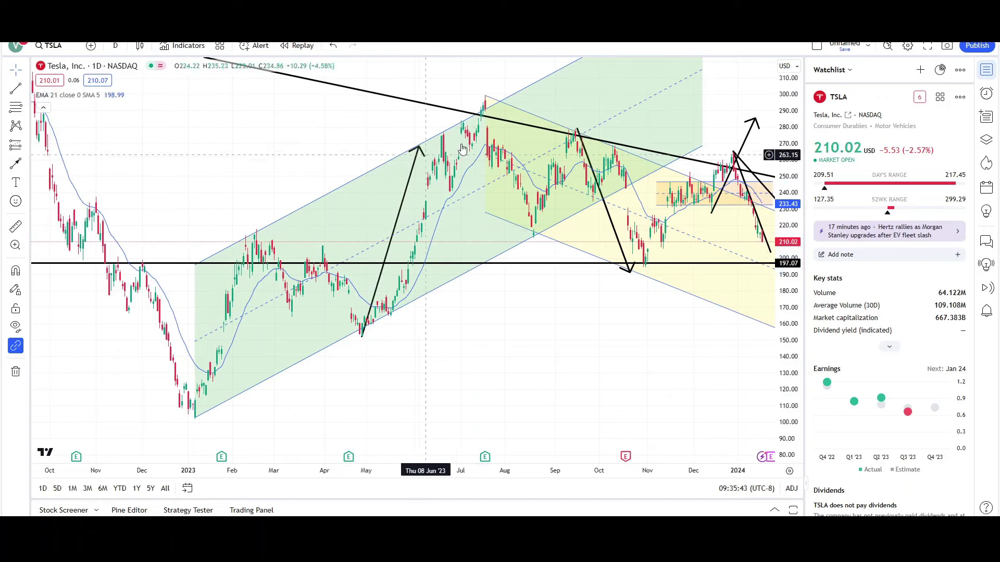
pyautogui.moveTo(521, 357); pyautogui.dragTo(238, 358)
pyautogui.moveTo(321, 212)
pyautogui.mouseDown()
pyautogui.moveTo(229, 177)
pyautogui.moveTo(295, 191)
pyautogui.moveTo(321, 210)
pyautogui.mouseUp()
pyautogui.click(277, 335)
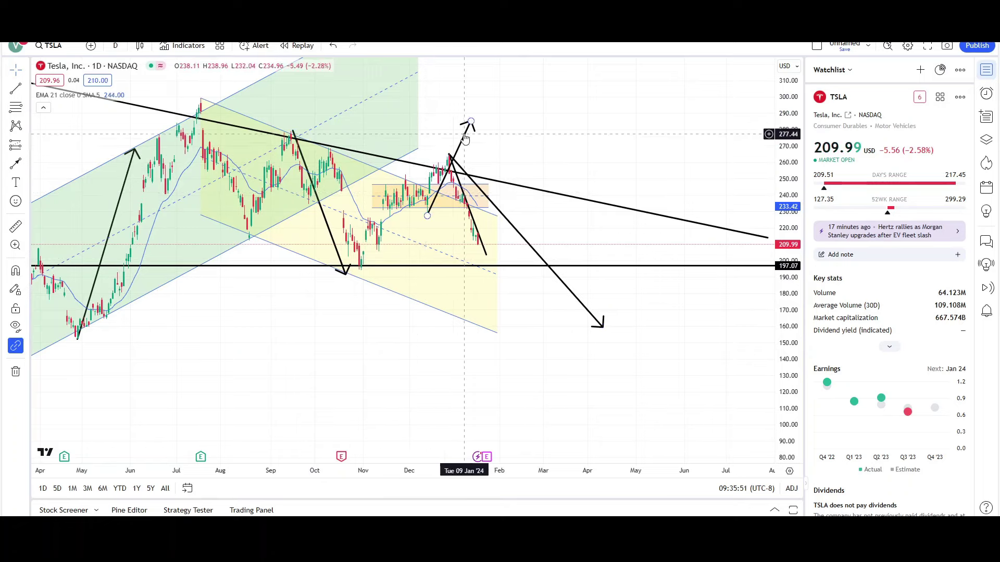
pyautogui.click(396, 215)
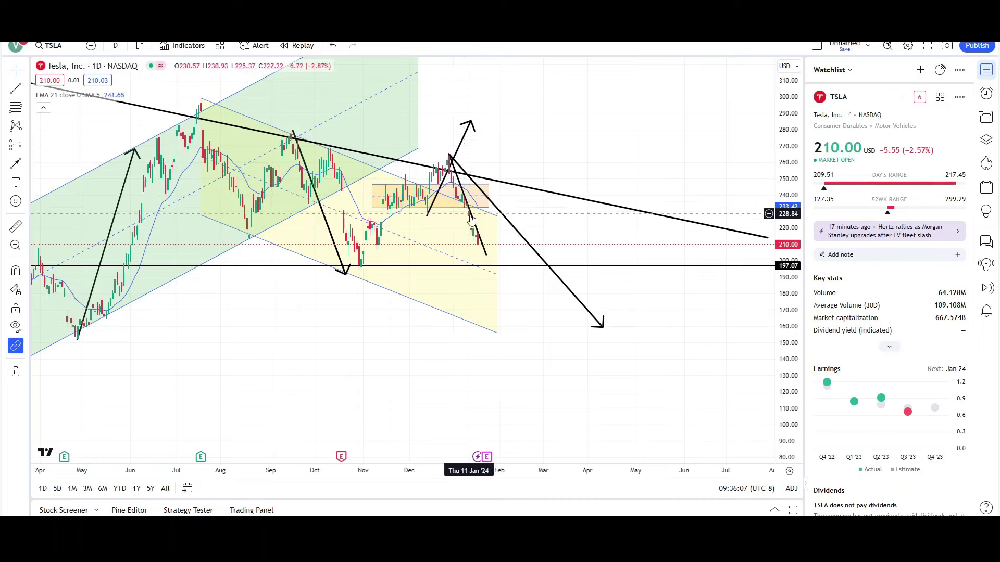
# Step: Zoom the time axis to inspect the projected arrows, then bring up the chart interval list
pyautogui.scroll(3, 458, 217)
pyautogui.scroll(5, 651, 255)
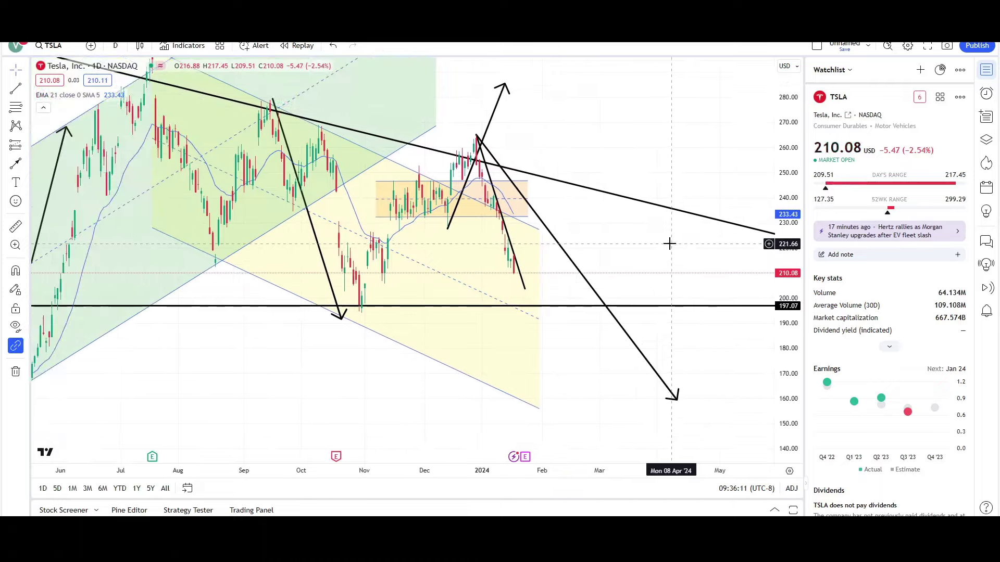
pyautogui.scroll(3, 643, 251)
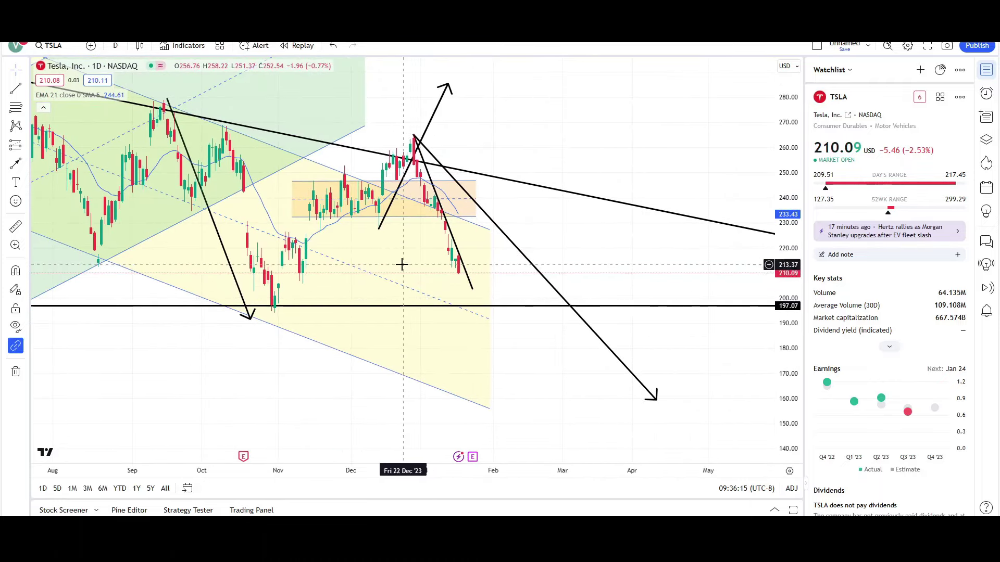
pyautogui.click(426, 151)
pyautogui.click(481, 278)
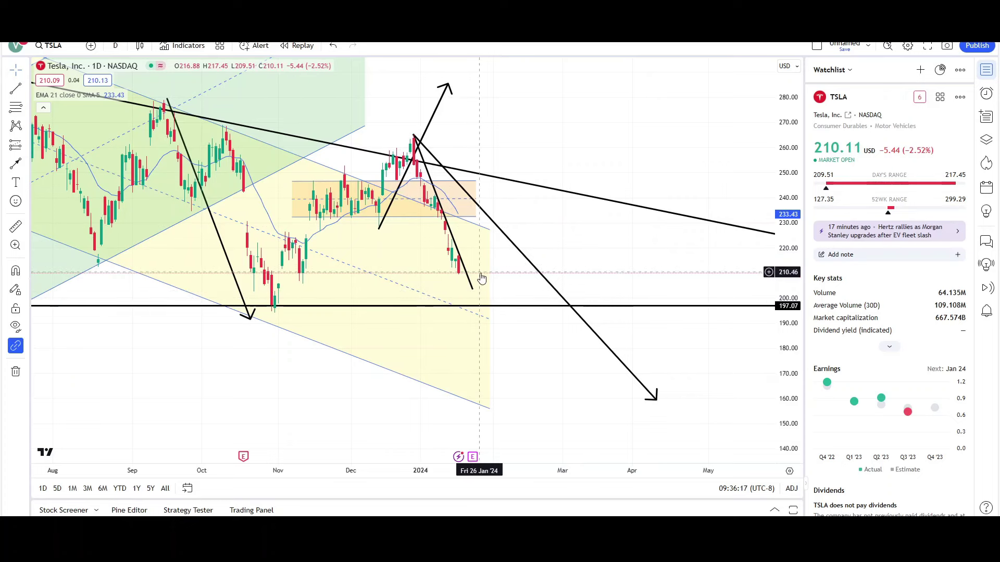
pyautogui.scroll(-3, 491, 307)
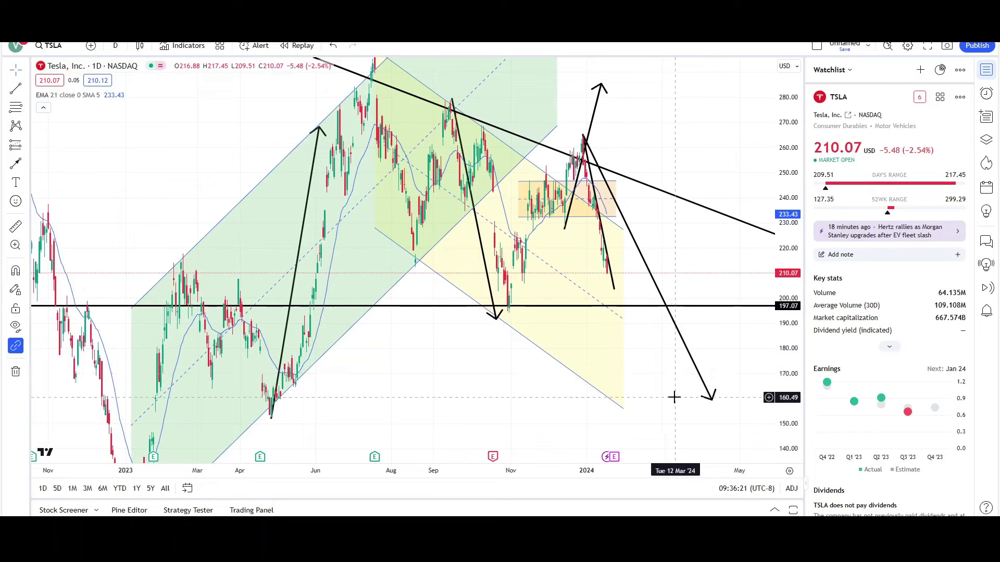
pyautogui.click(115, 46)
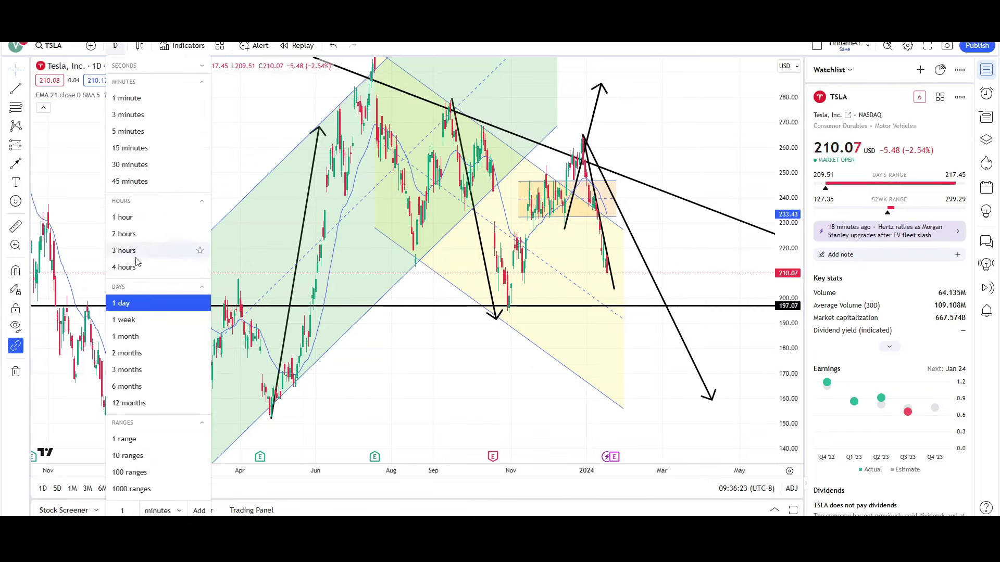
# Step: Switch TSLA to 1 week candles and refit the view to show all bars
pyautogui.click(125, 319)
pyautogui.doubleClick(535, 462)
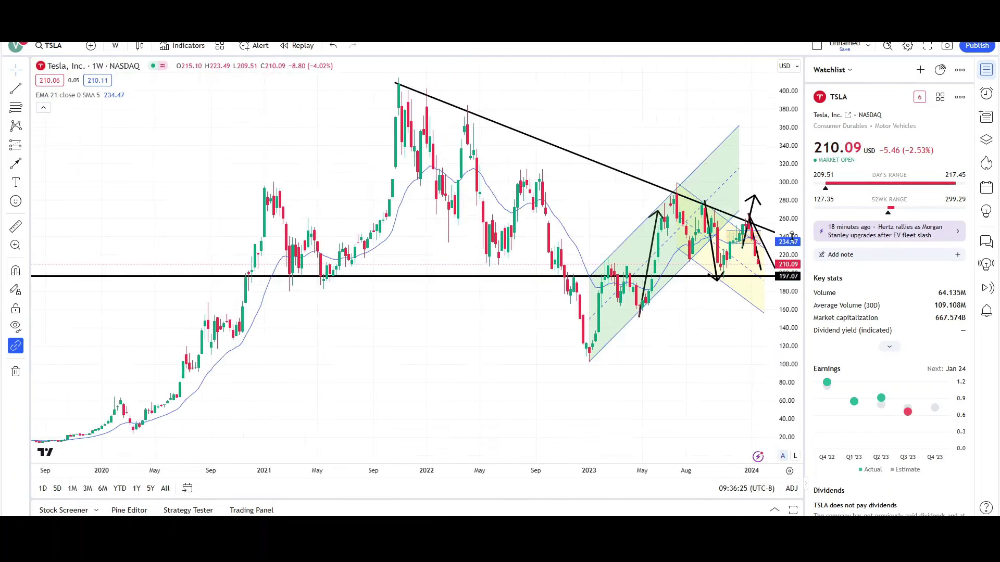
pyautogui.scroll(5, 578, 180)
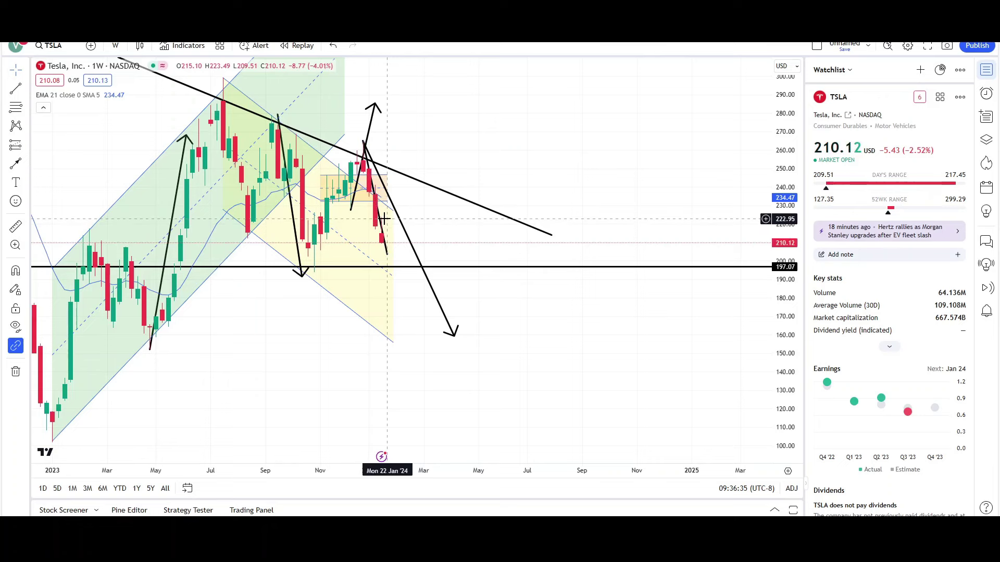
pyautogui.scroll(-1, 384, 219)
pyautogui.scroll(-5, 386, 222)
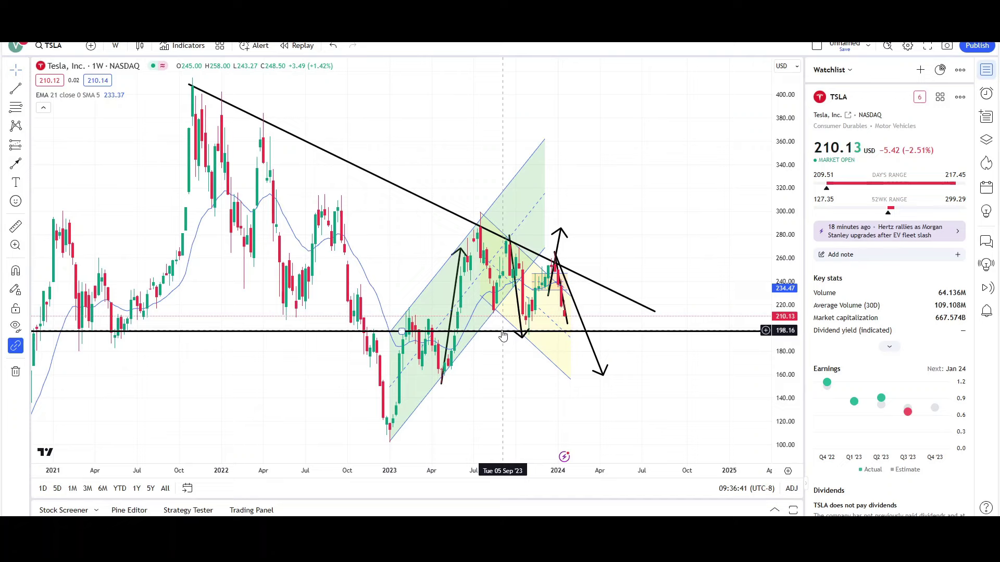
pyautogui.scroll(-1, 502, 328)
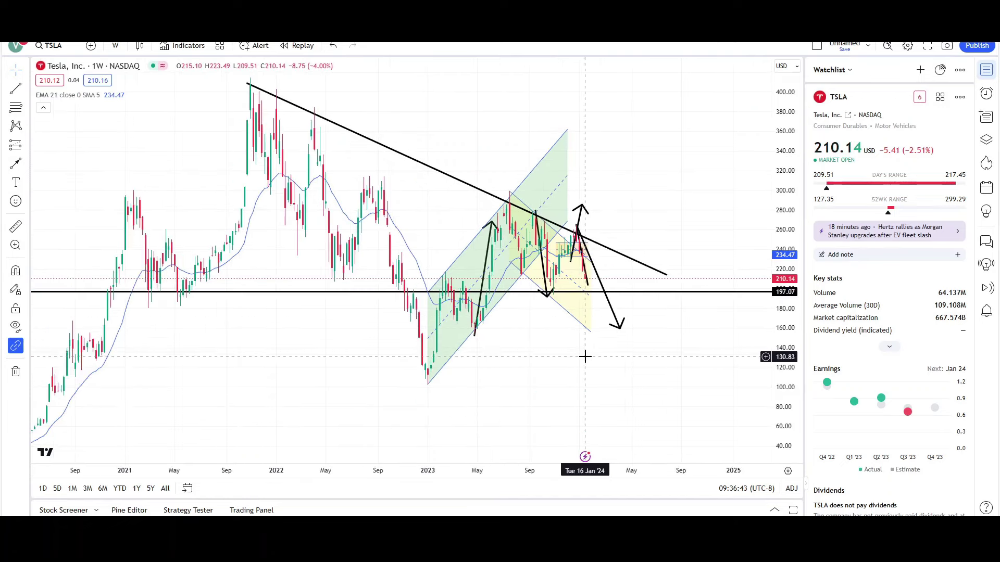
# Step: Extend the descending trendline from the late-2021 high down to the 197.07 support line
pyautogui.moveTo(586, 353); pyautogui.dragTo(531, 338)
pyautogui.moveTo(614, 313); pyautogui.dragTo(646, 330)
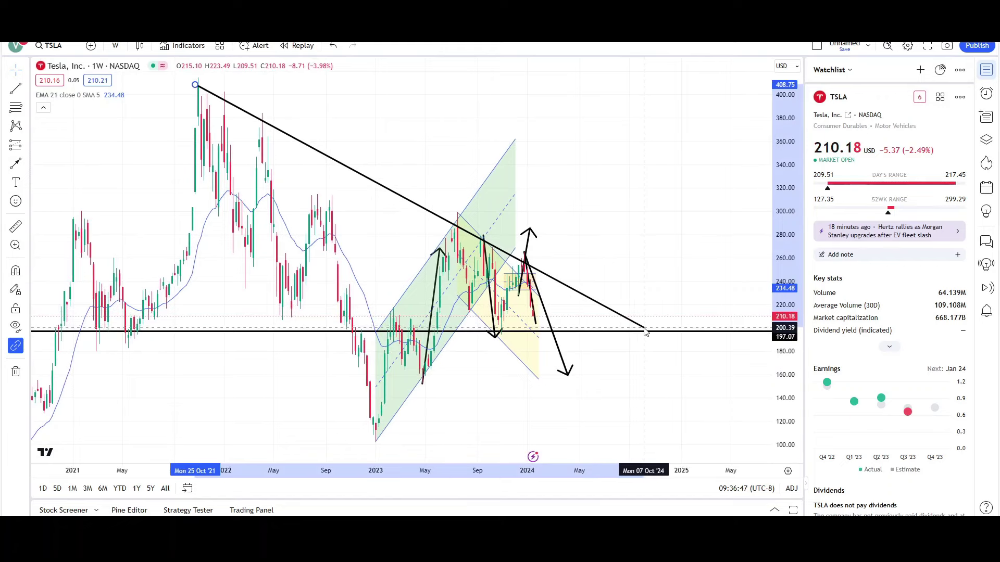
pyautogui.scroll(3, 631, 268)
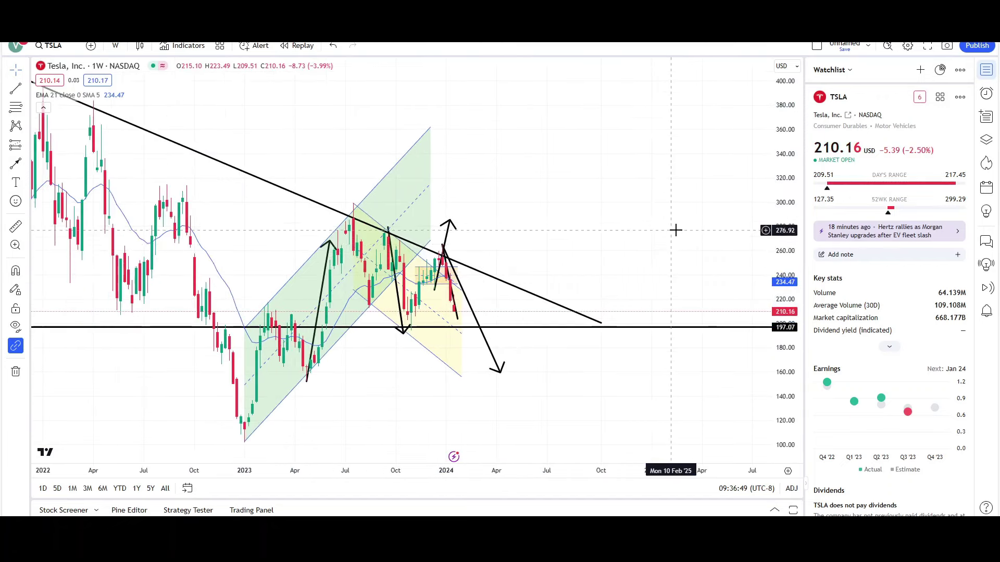
pyautogui.scroll(-1, 614, 219)
pyautogui.click(16, 164)
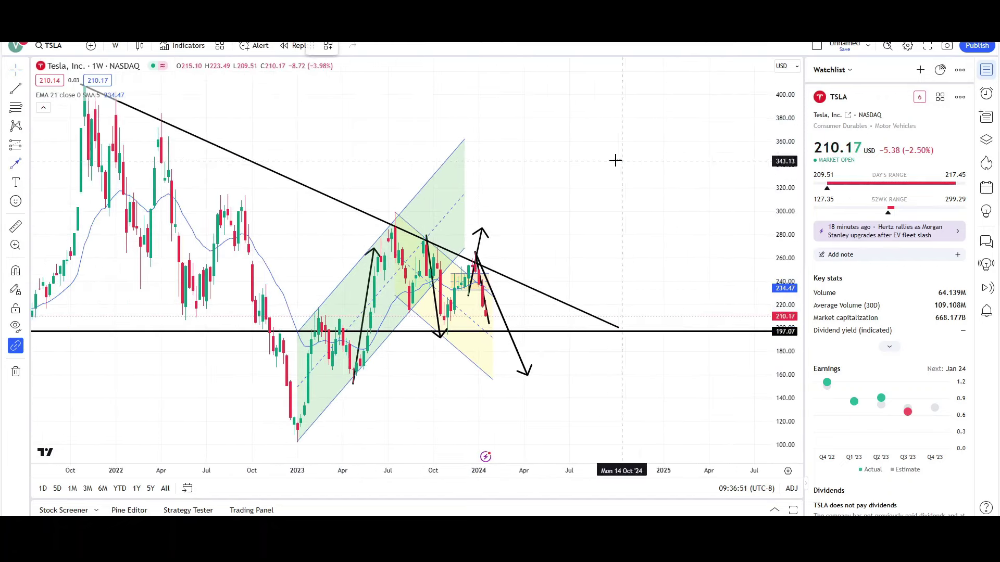
pyautogui.click(622, 160)
pyautogui.click(125, 102)
pyautogui.moveTo(125, 102); pyautogui.dragTo(214, 127)
pyautogui.moveTo(291, 142)
pyautogui.mouseDown()
pyautogui.moveTo(424, 219)
pyautogui.moveTo(404, 224)
pyautogui.moveTo(449, 242)
pyautogui.moveTo(487, 233)
pyautogui.moveTo(475, 261)
pyautogui.moveTo(433, 239)
pyautogui.moveTo(435, 249)
pyautogui.moveTo(436, 233)
pyautogui.moveTo(482, 261)
pyautogui.moveTo(466, 237)
pyautogui.moveTo(481, 260)
pyautogui.moveTo(144, 173)
pyautogui.moveTo(107, 102)
pyautogui.moveTo(248, 138)
pyautogui.moveTo(485, 281)
pyautogui.moveTo(478, 287)
pyautogui.moveTo(515, 287)
pyautogui.mouseUp()
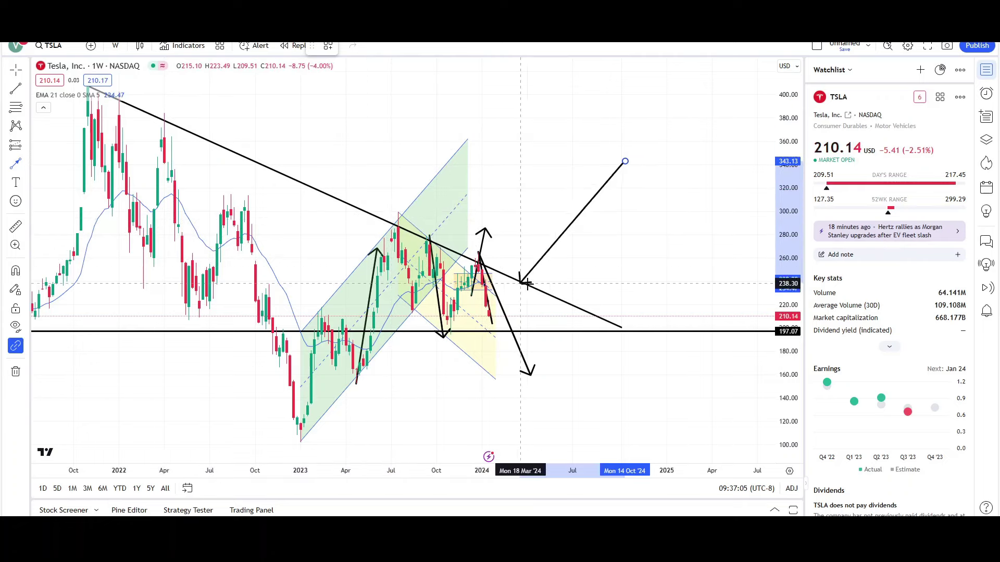
pyautogui.press('Escape')
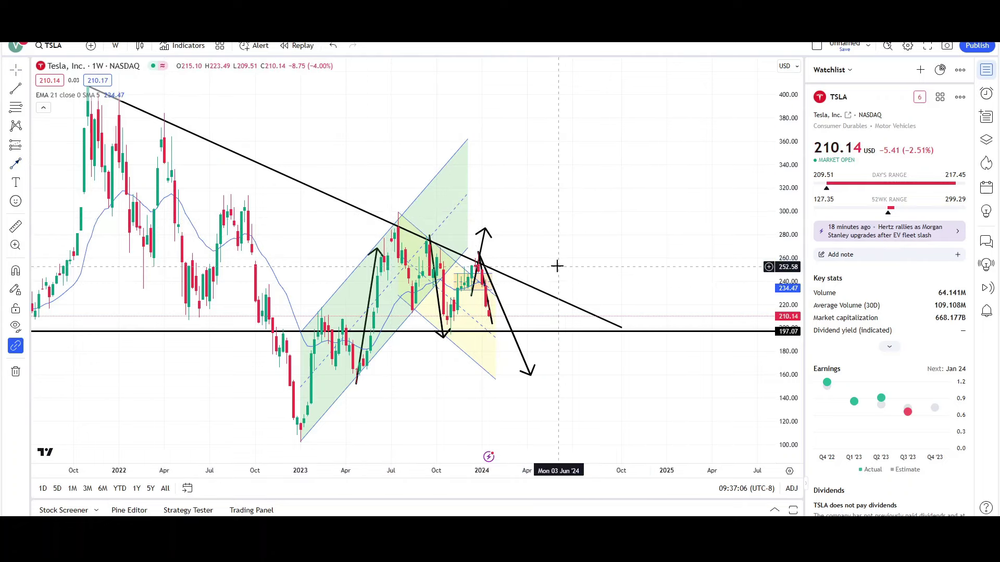
pyautogui.click(27, 166)
pyautogui.click(63, 157)
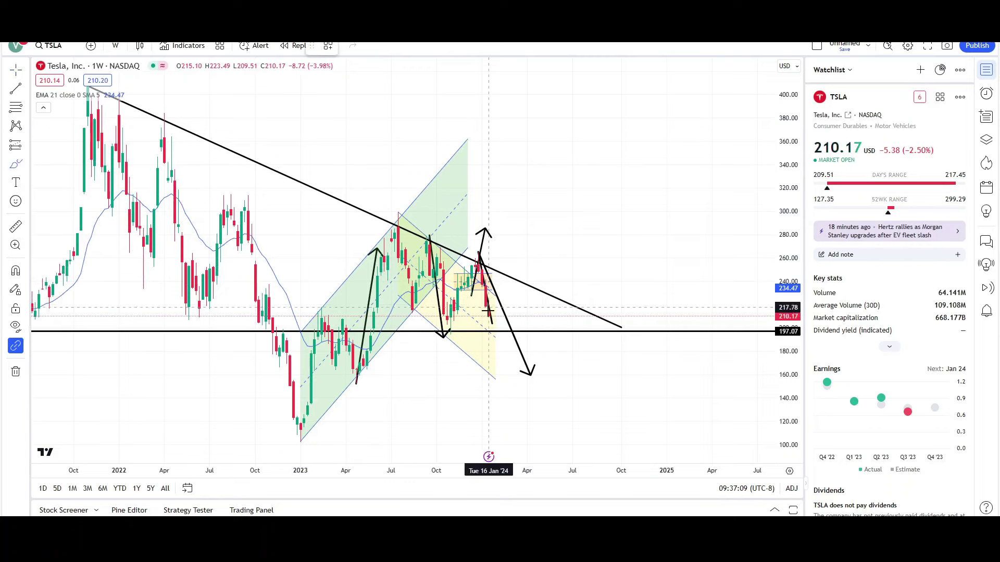
pyautogui.moveTo(503, 340); pyautogui.dragTo(550, 248)
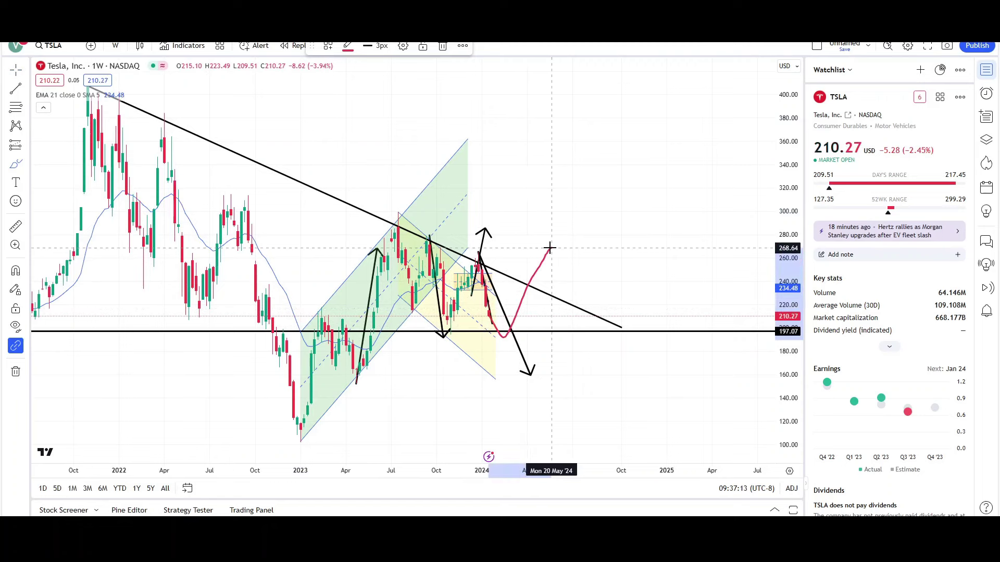
pyautogui.moveTo(569, 289)
pyautogui.mouseDown()
pyautogui.moveTo(632, 171)
pyautogui.moveTo(628, 211)
pyautogui.mouseUp()
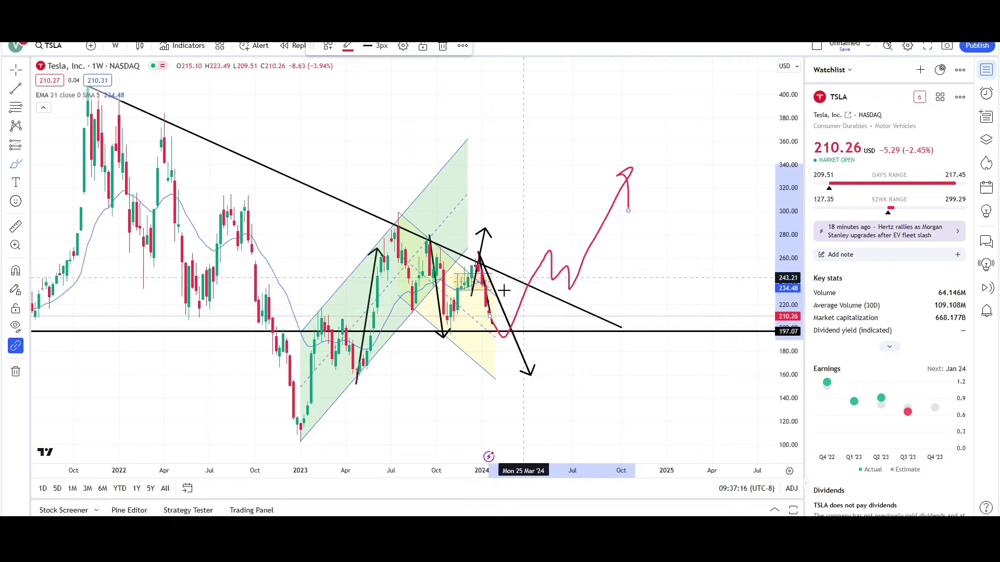
pyautogui.click(442, 46)
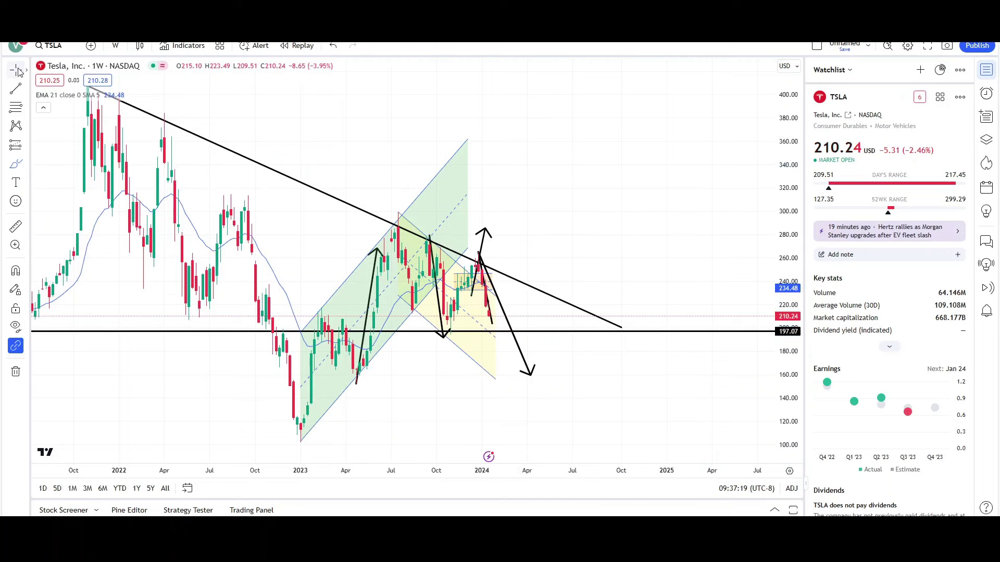
# Step: Zoom out on the weekly chart, then switch the interval to 1 day
pyautogui.scroll(-3, 239, 228)
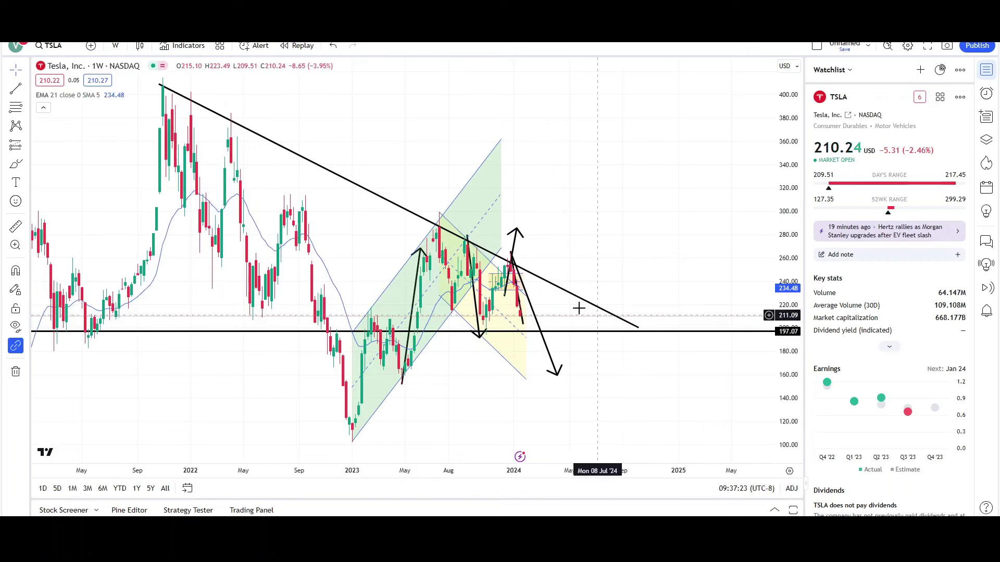
pyautogui.scroll(-5, 657, 307)
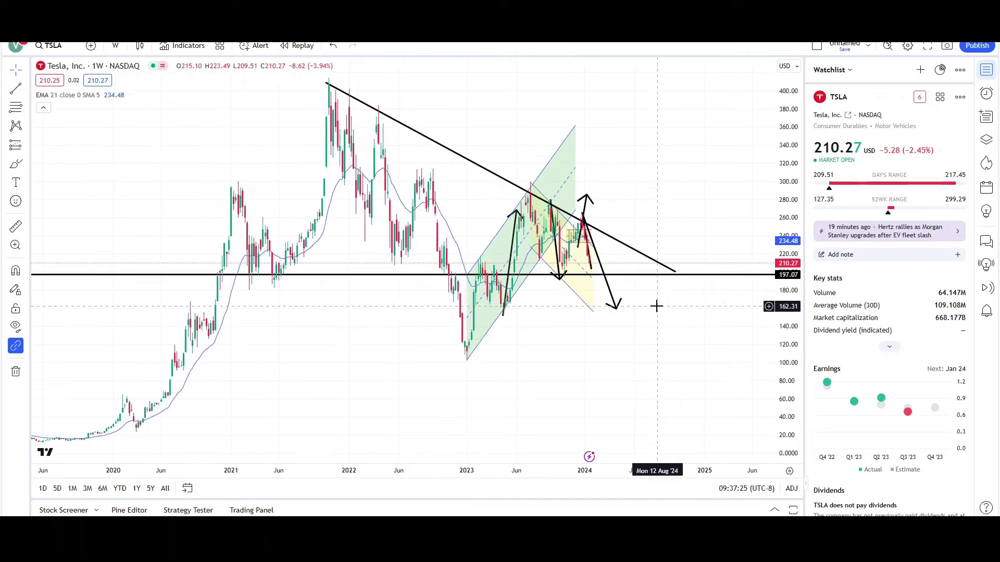
pyautogui.scroll(3, 671, 292)
pyautogui.scroll(2, 396, 200)
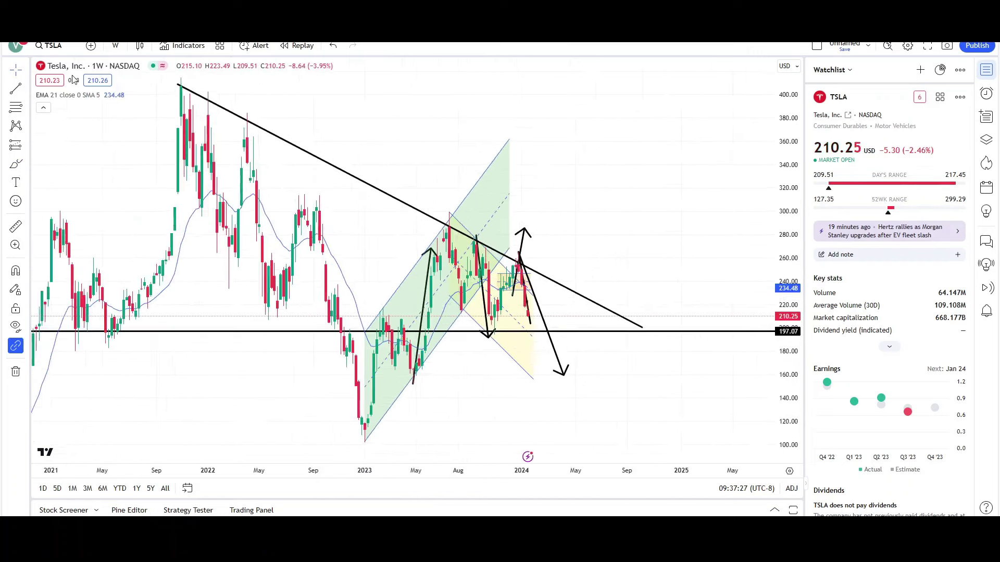
pyautogui.click(115, 46)
pyautogui.click(130, 301)
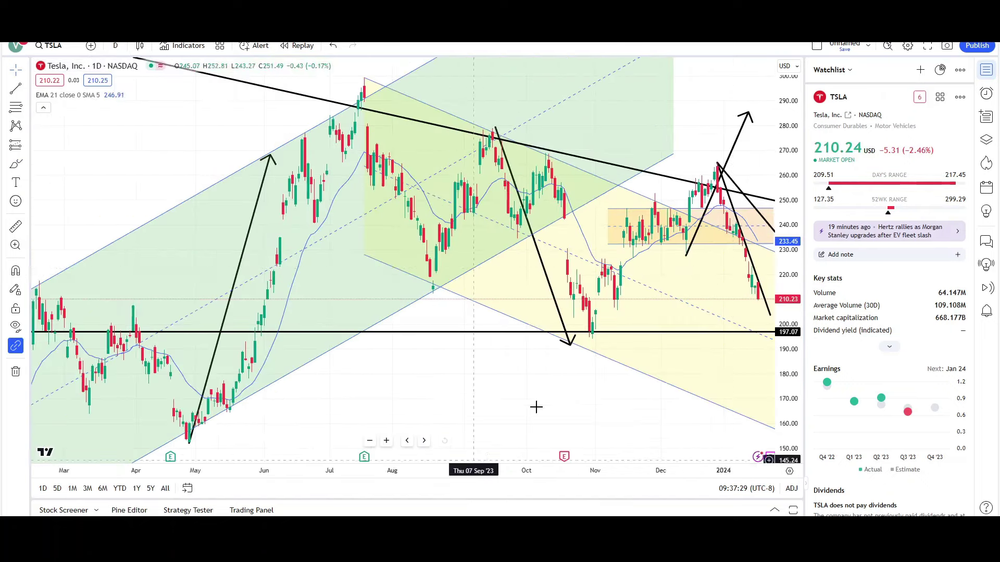
# Step: Zoom around the daily chart to review the channels, box, 197 support and projection arrows
pyautogui.scroll(-5, 687, 245)
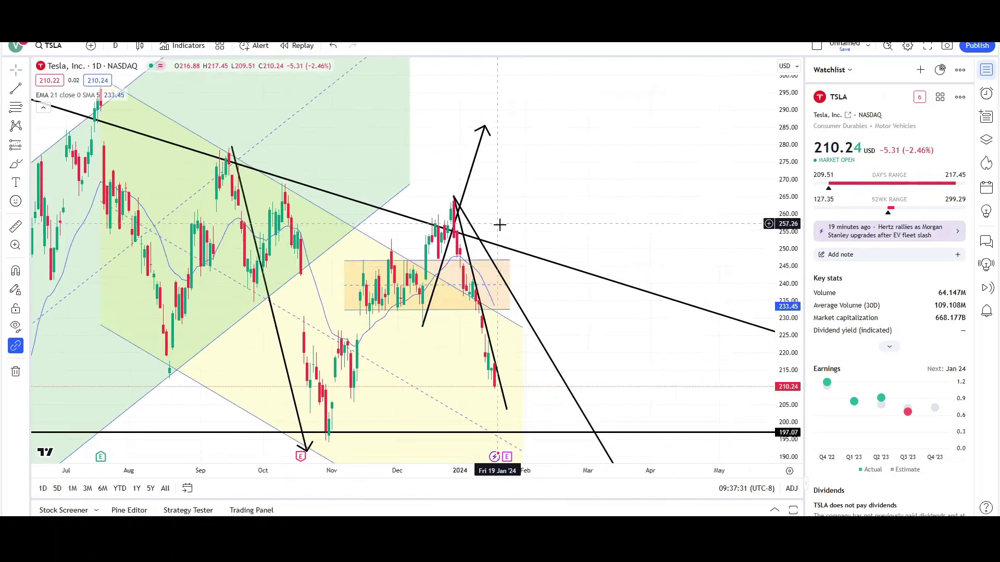
pyautogui.scroll(2, 545, 248)
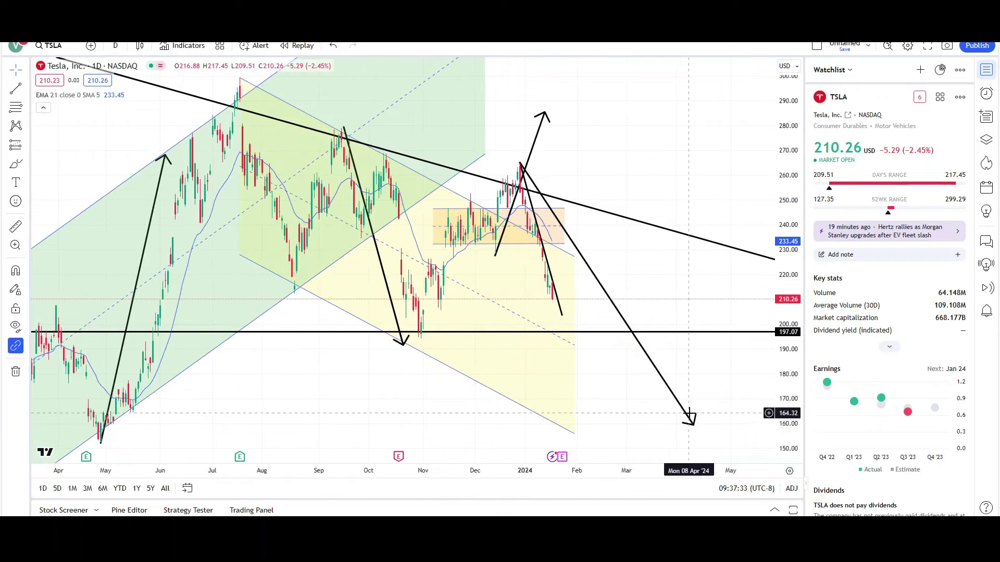
pyautogui.moveTo(561, 459)
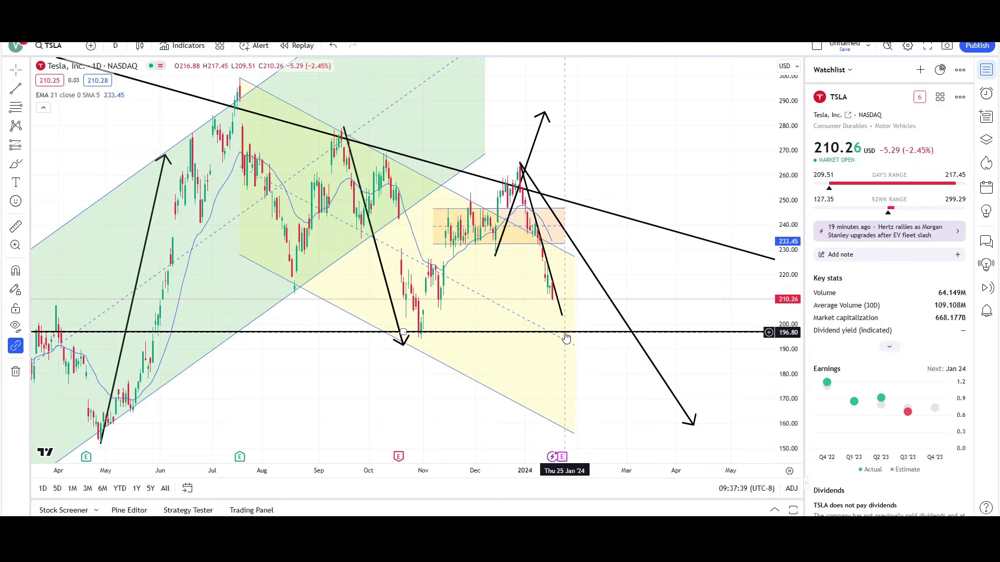
pyautogui.scroll(1, 566, 336)
pyautogui.scroll(-1, 564, 332)
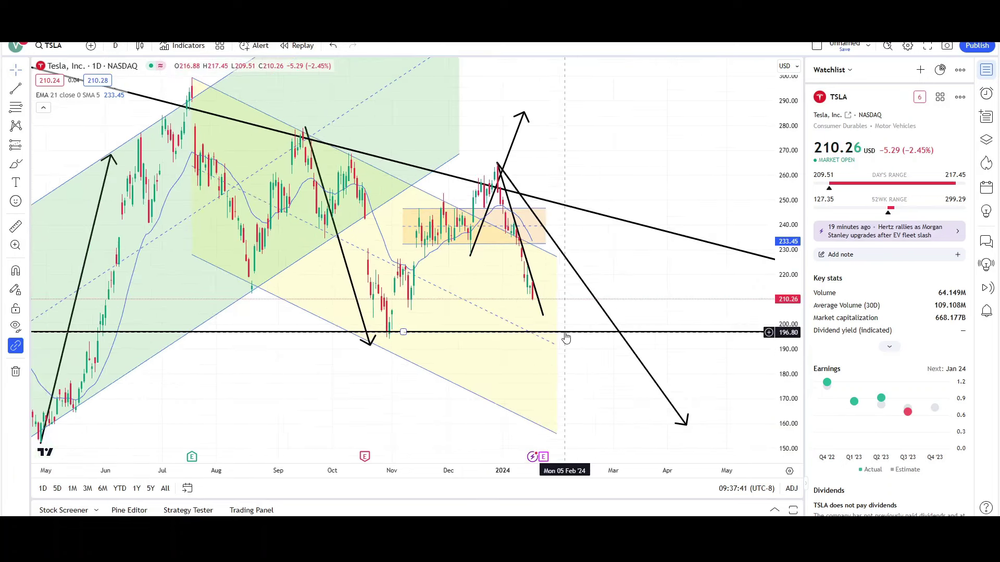
pyautogui.scroll(1, 638, 200)
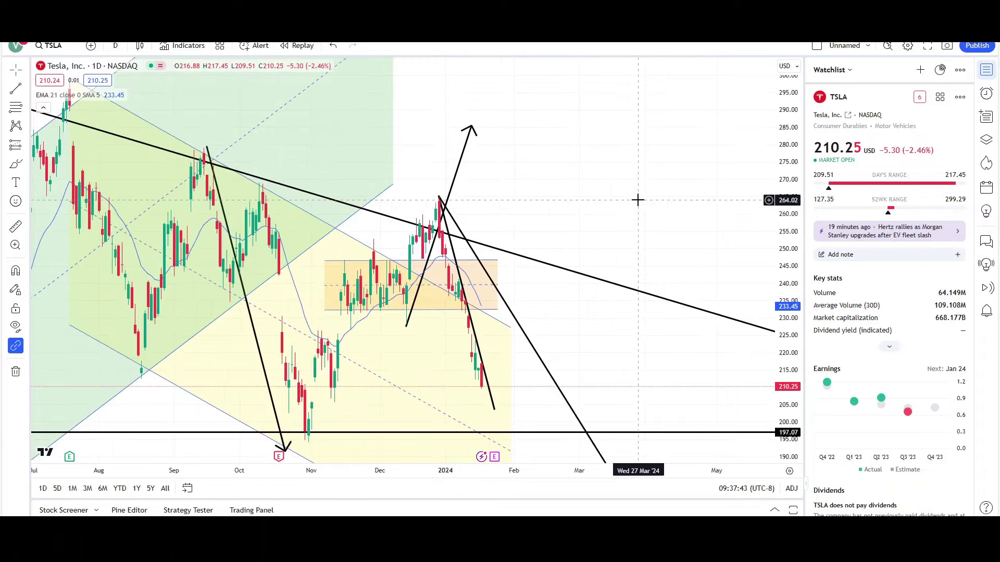